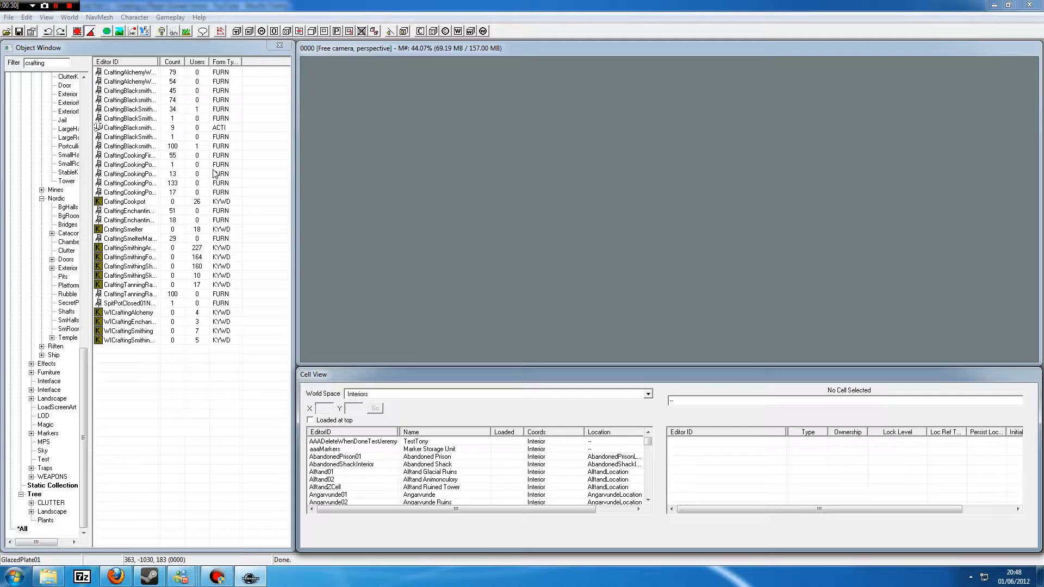
Step: Find the SolitudeBrylingsHouse cell among the interior cells and duplicate it
click(337, 465)
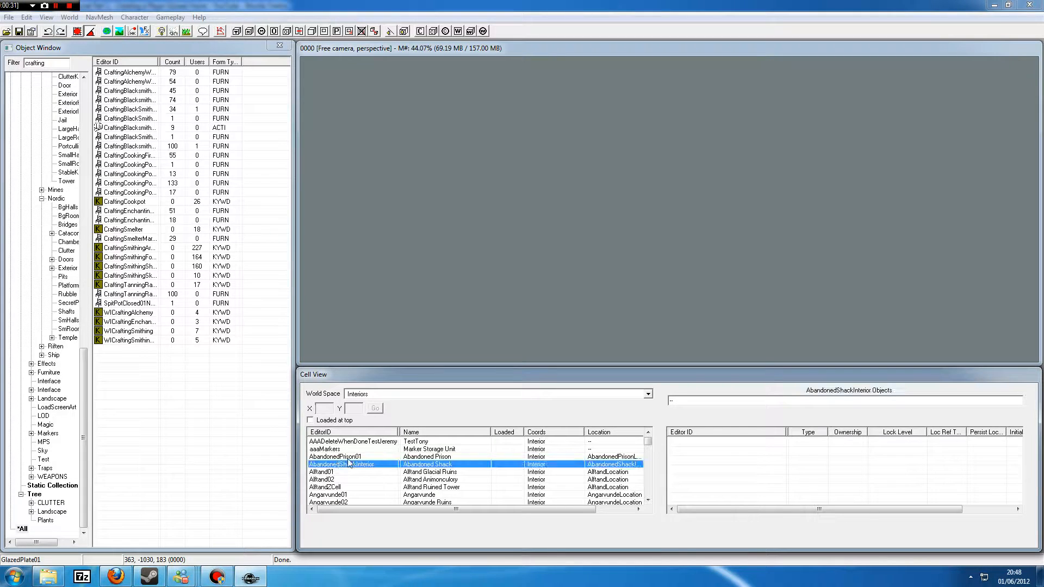
click(648, 500)
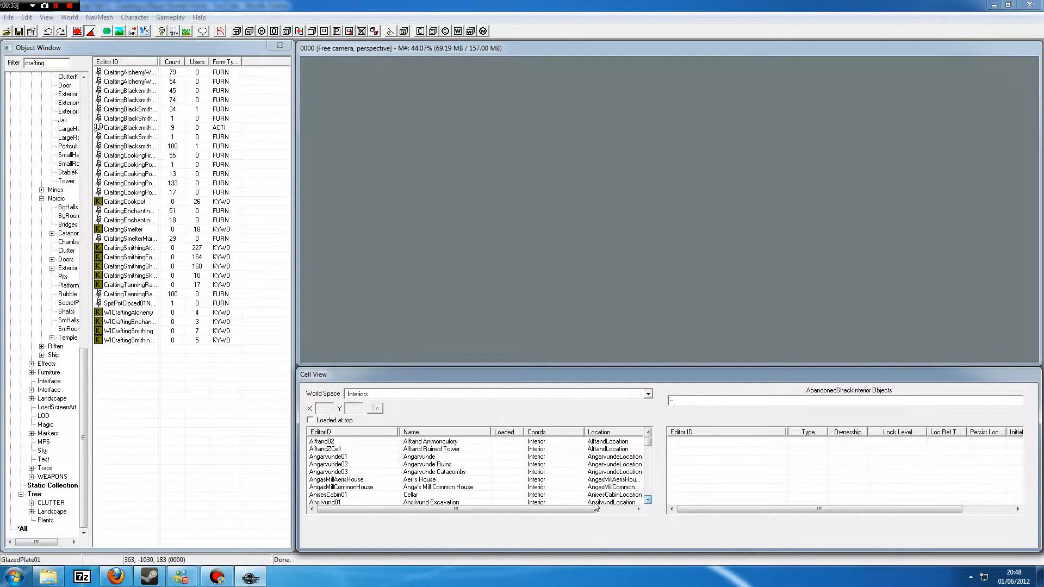
click(344, 466)
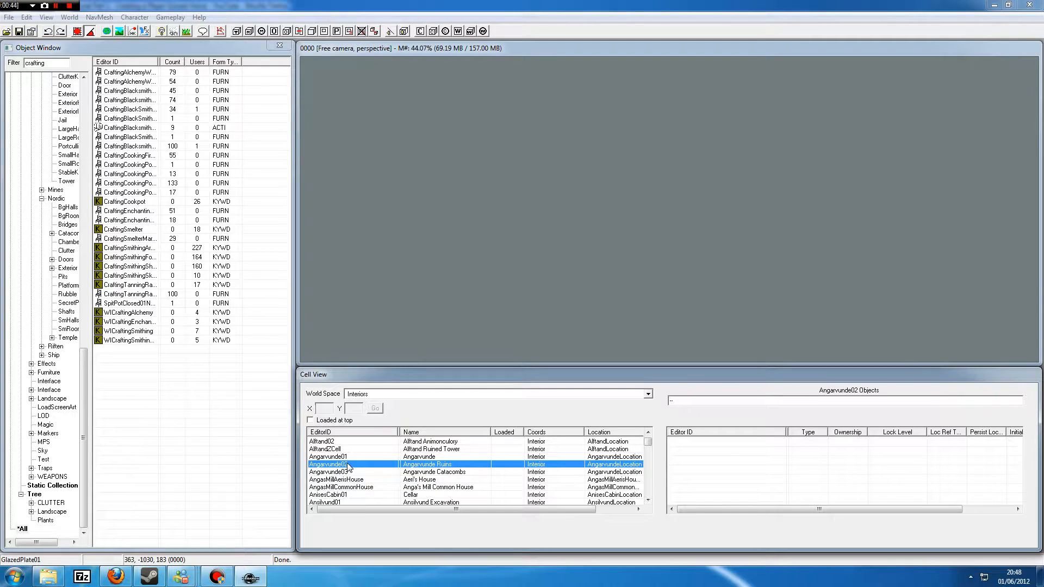
text(so)
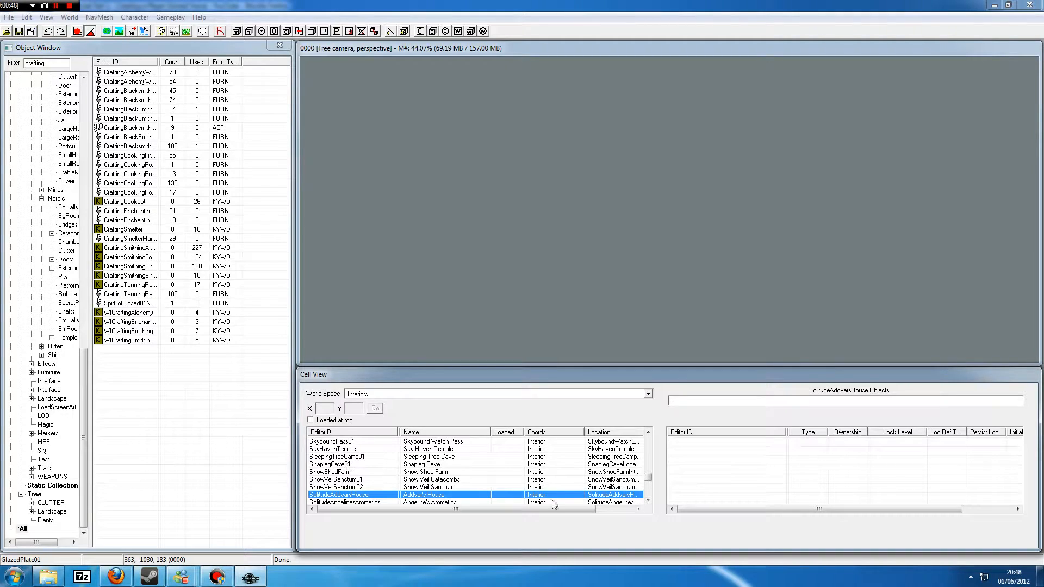
click(648, 501)
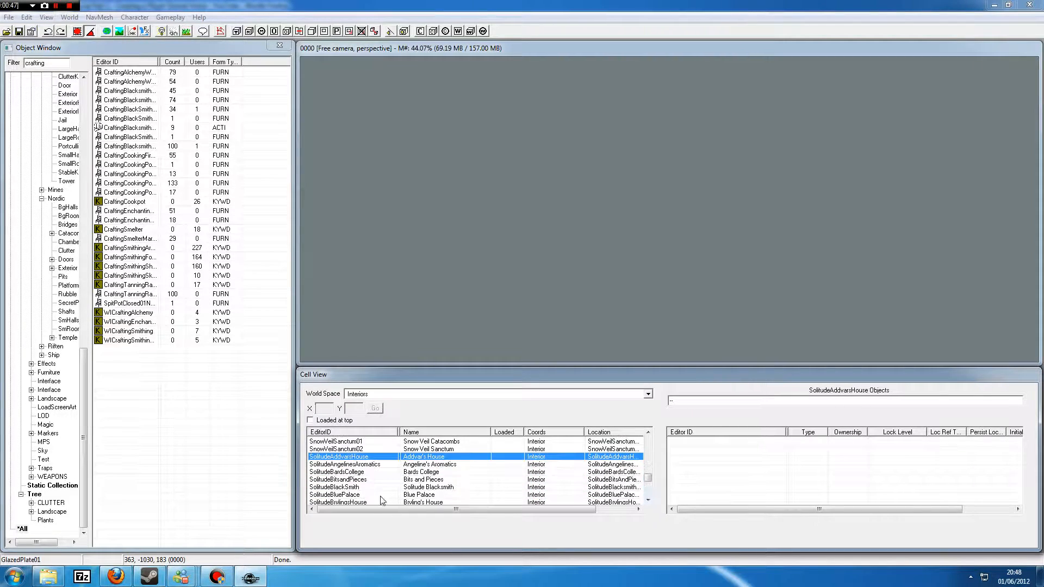
right_click(362, 503)
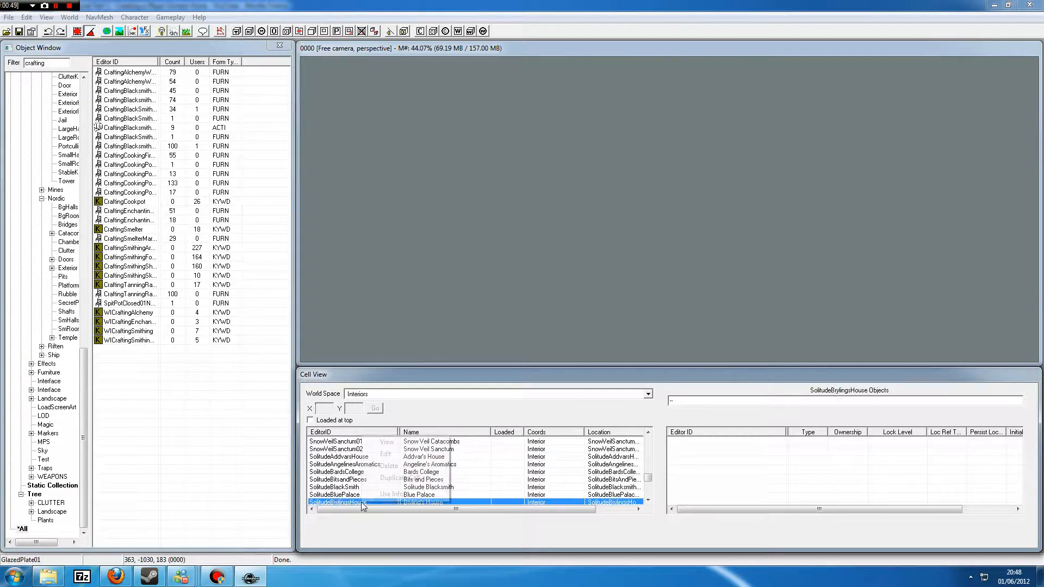
click(400, 478)
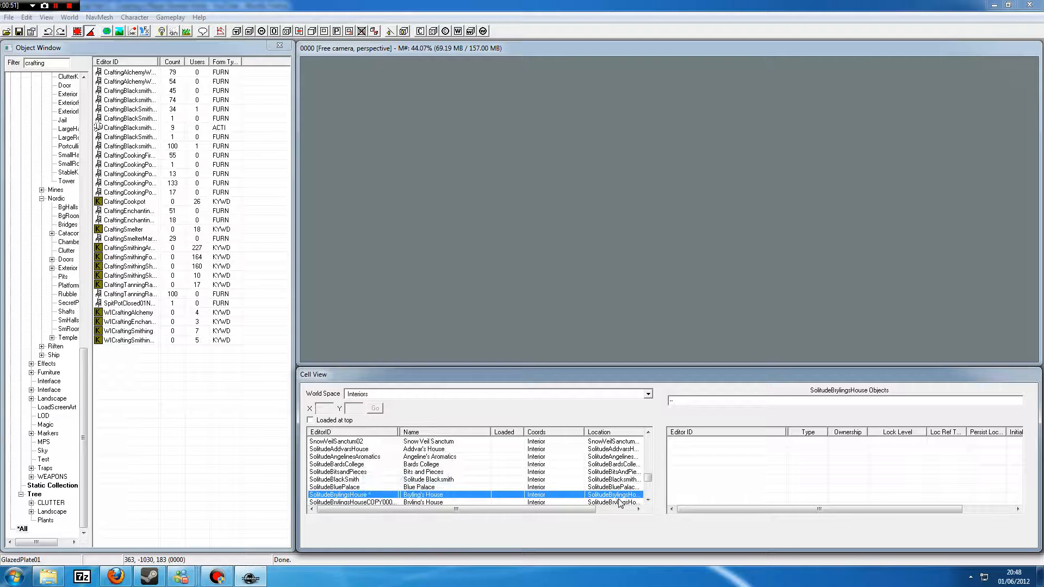
Step: Rename the editor ID of the duplicated SolitudeBrylingsHouse cell to 0000
click(649, 500)
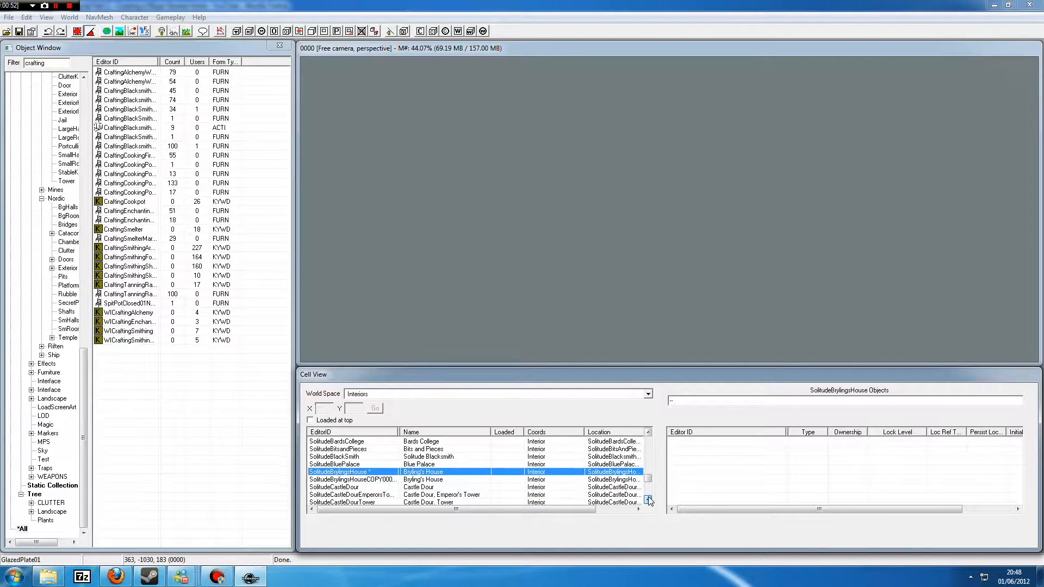
click(364, 481)
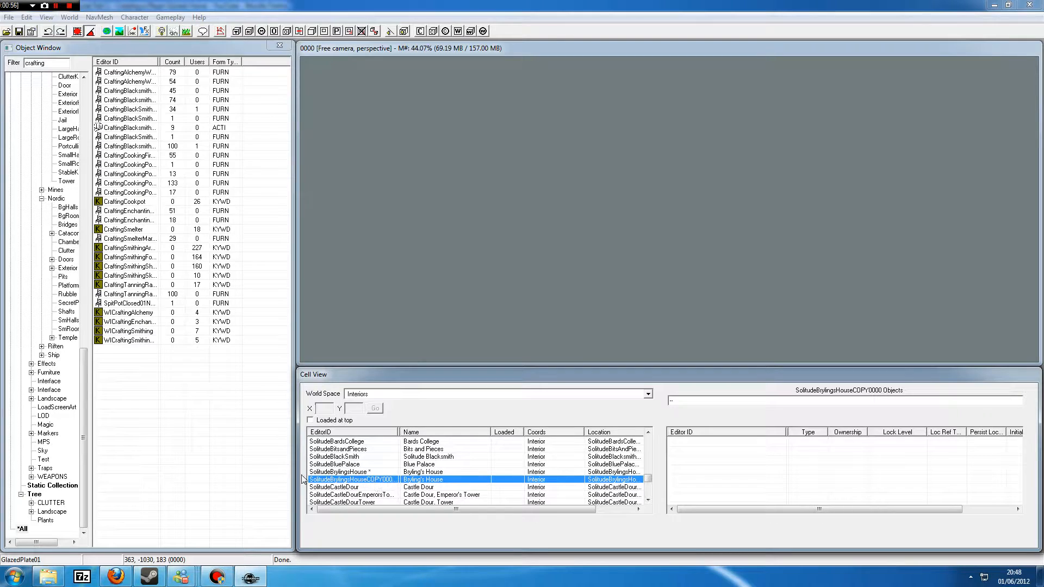
click(382, 482)
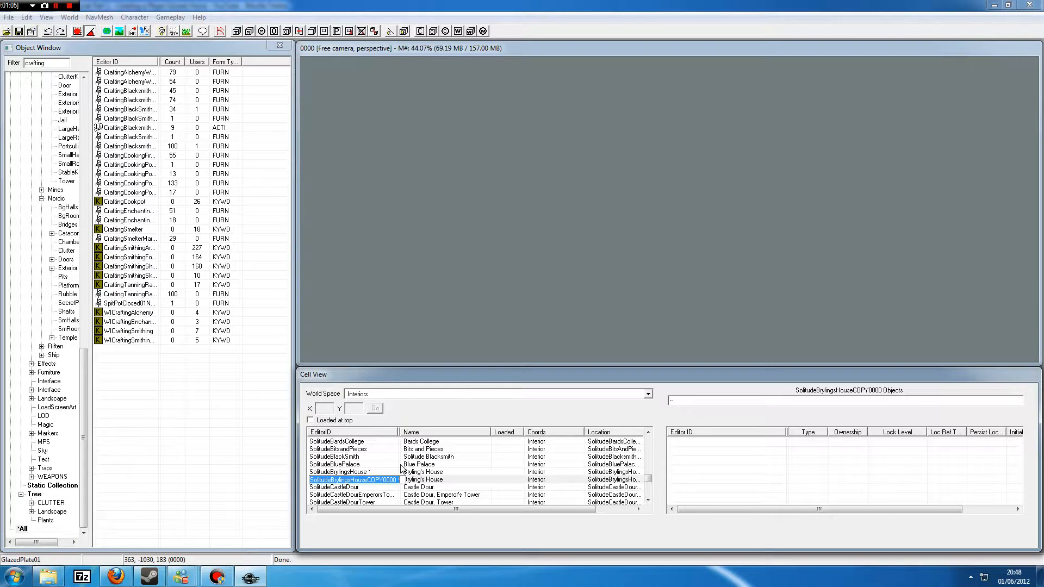
text(0000)
key(Return)
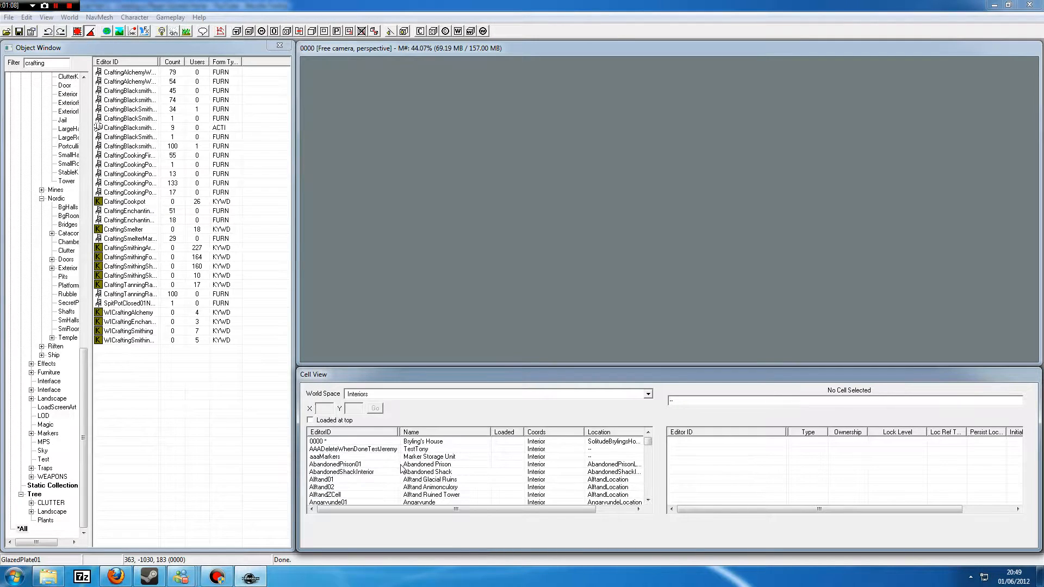
Step: Open cell 0000 for editing and change its interior name to My Home
right_click(320, 442)
click(345, 466)
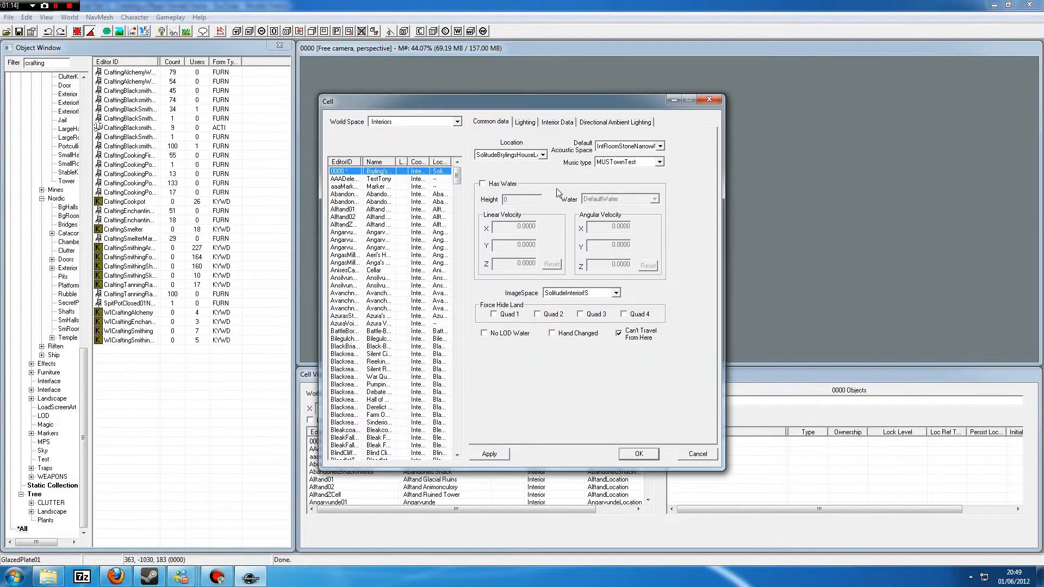
click(552, 125)
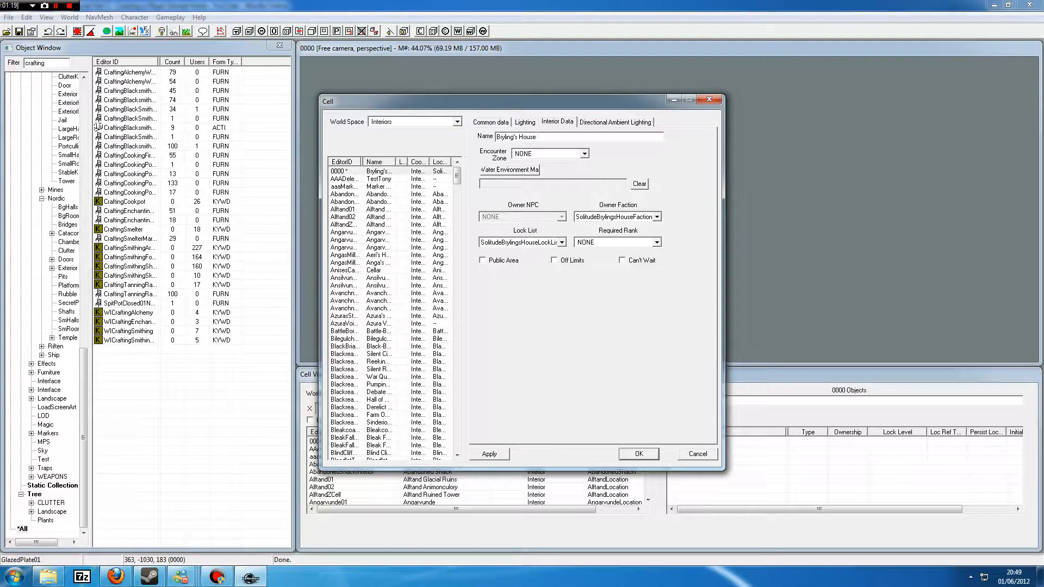
drag(534, 137, 496, 137)
text(My Home)
Step: Set the cell's encounter zone to NoResetZone and save the cell settings
click(557, 158)
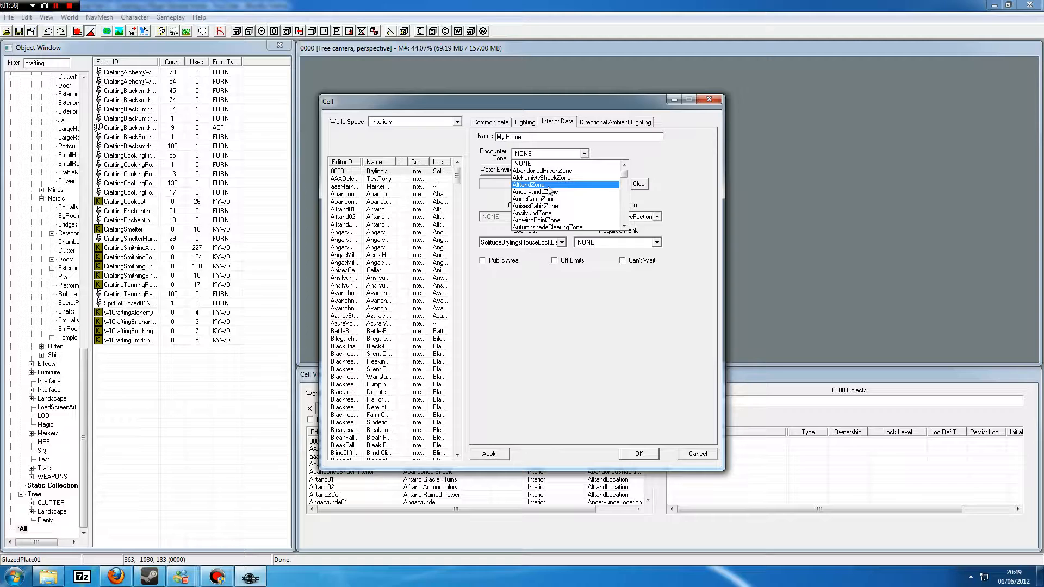
key(n)
key(o)
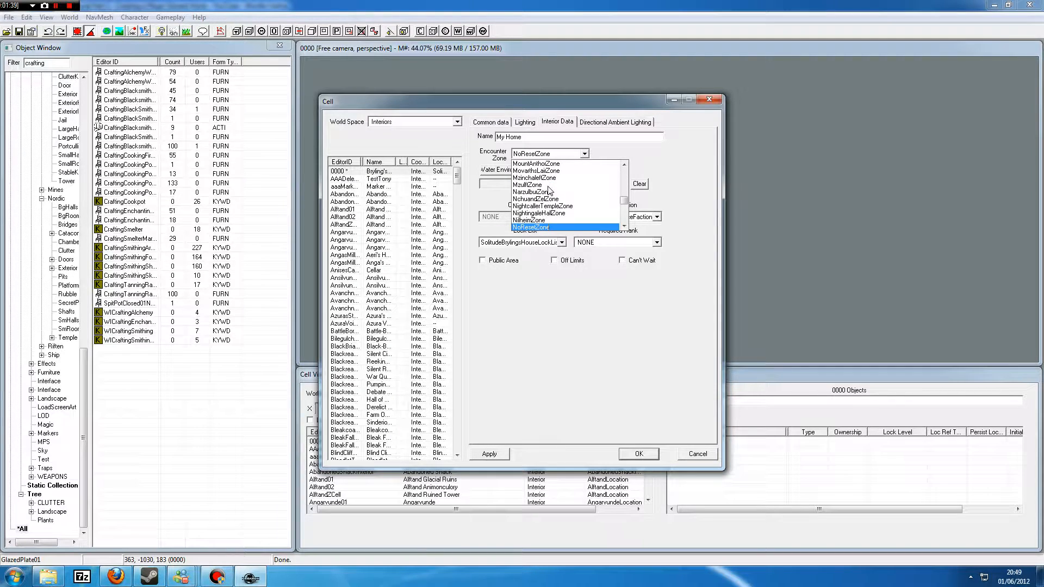
key(Return)
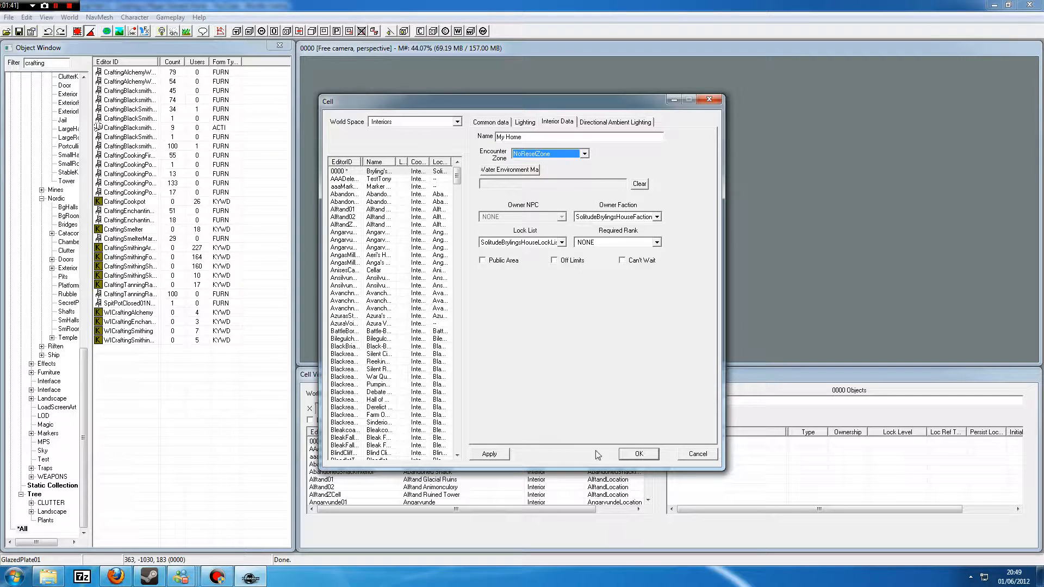
click(647, 458)
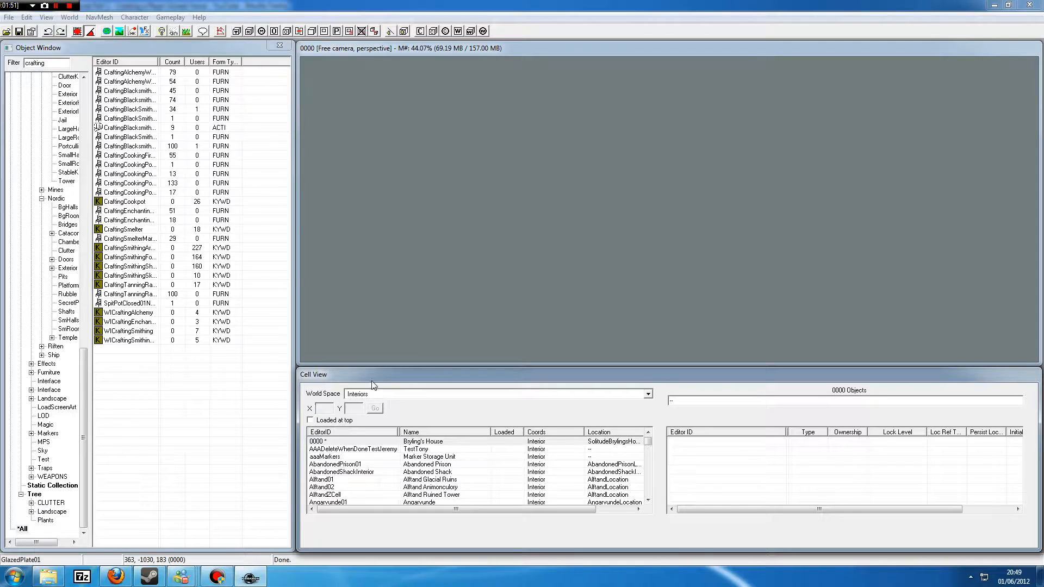
Step: Reopen the interior data of cell 0000 and set its owner faction and lock list to NONE
right_click(323, 442)
click(346, 460)
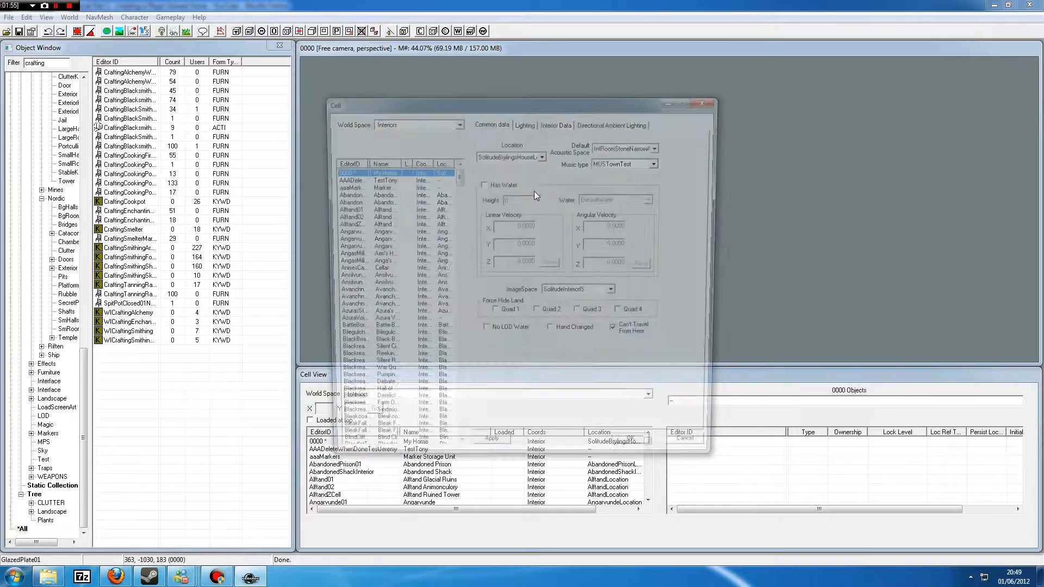
click(549, 123)
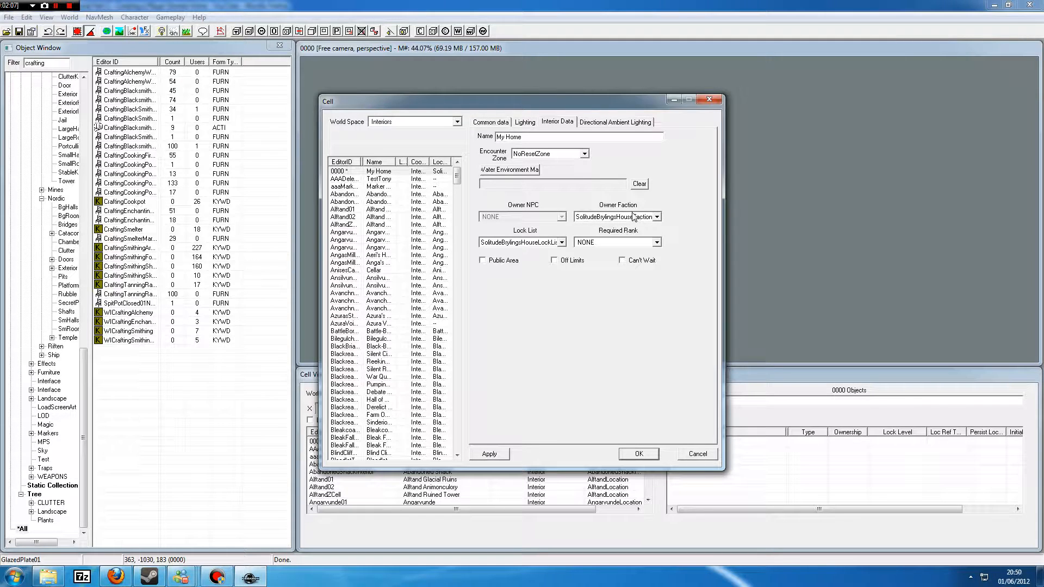
click(657, 217)
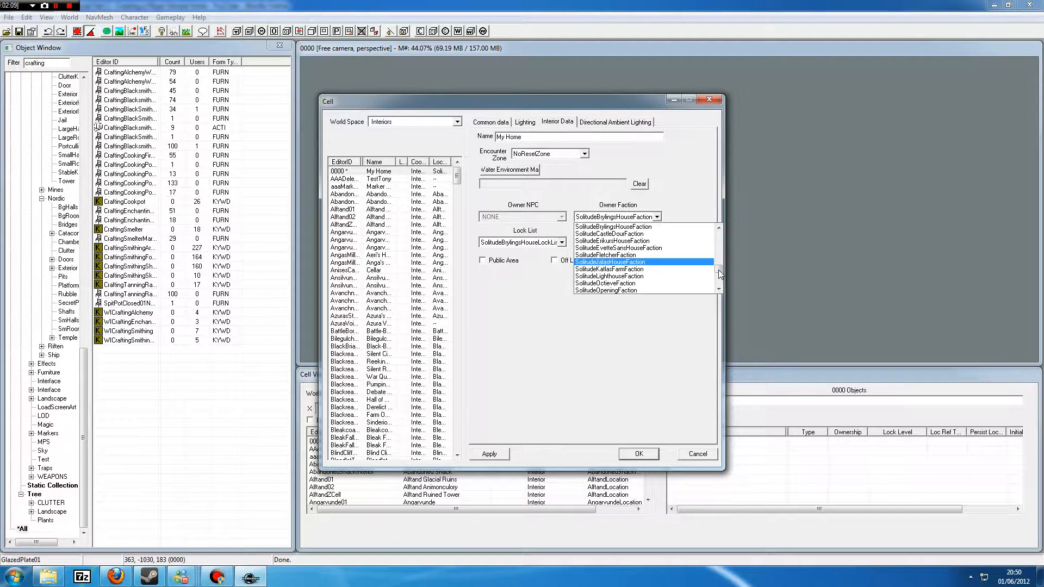
drag(720, 275, 719, 235)
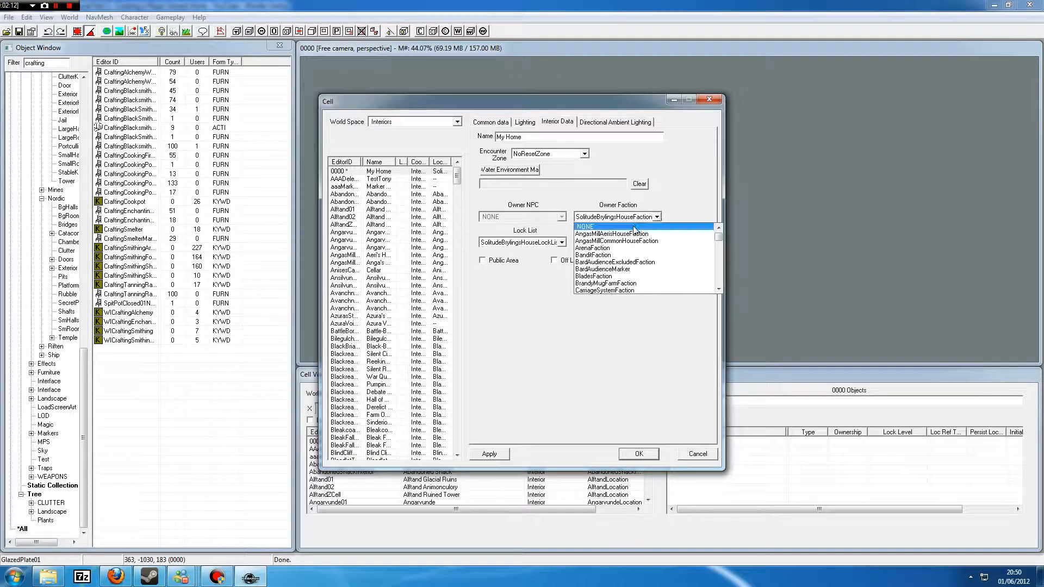
click(640, 227)
click(562, 243)
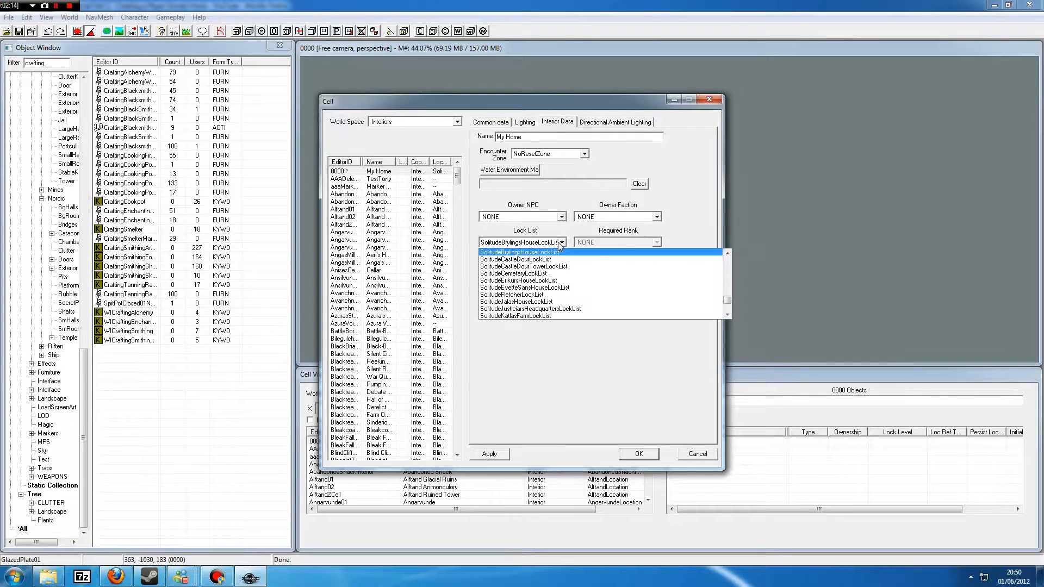
drag(726, 301, 722, 230)
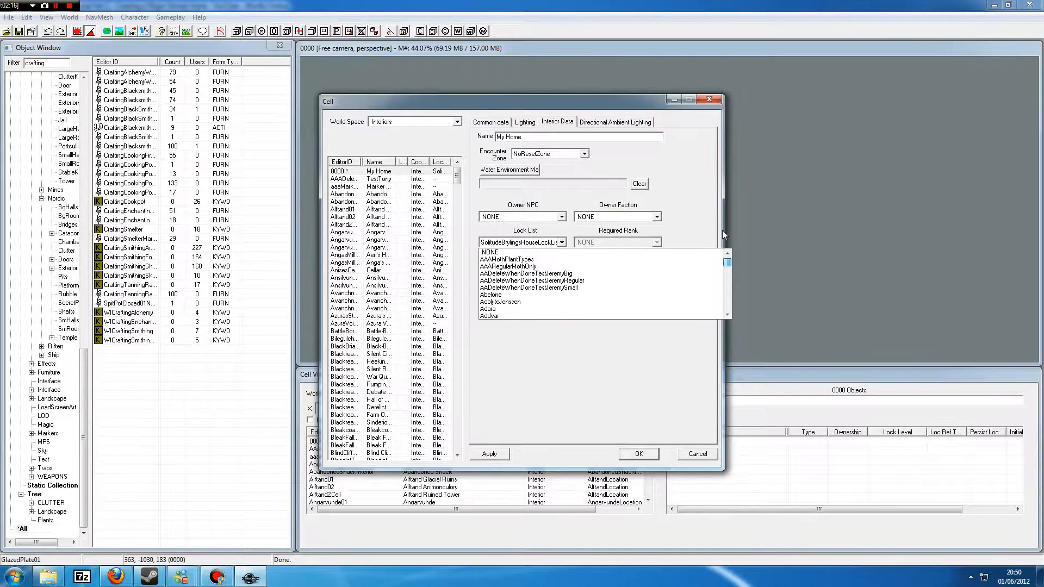
click(566, 253)
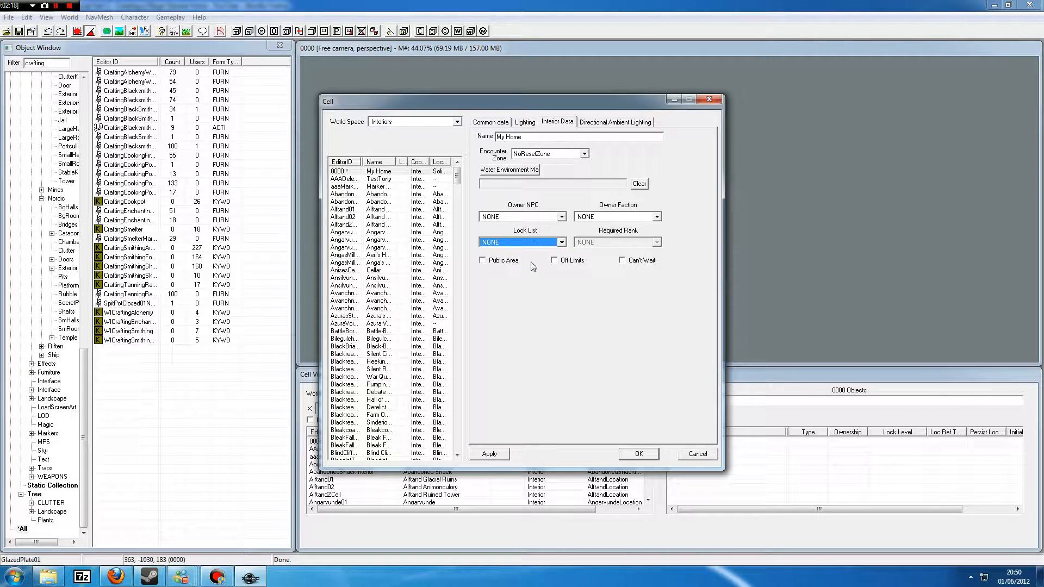
Step: Assign PlayerFaction as the cell's owner faction and save the cell settings
click(650, 218)
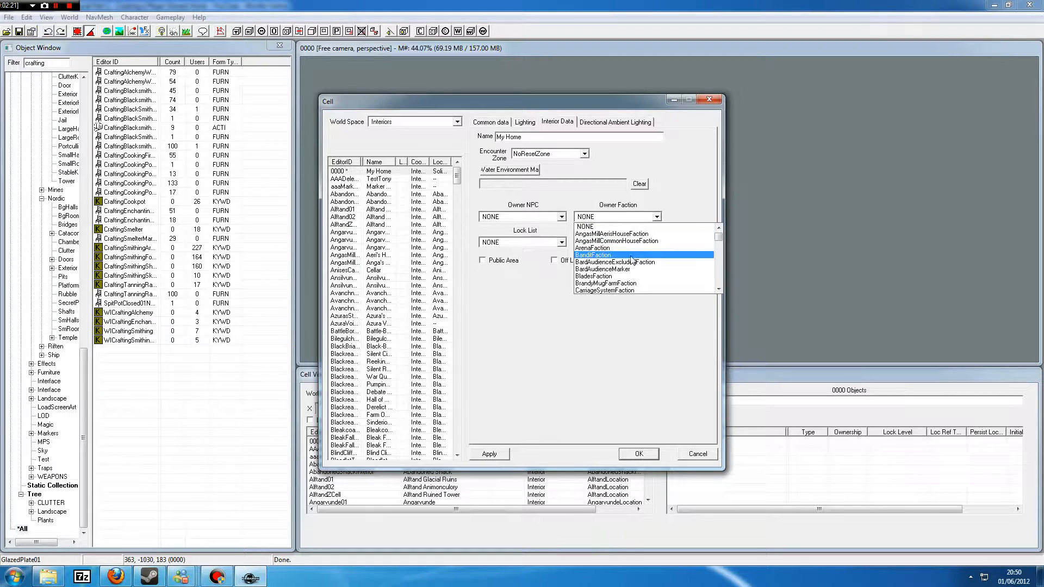
text(pl)
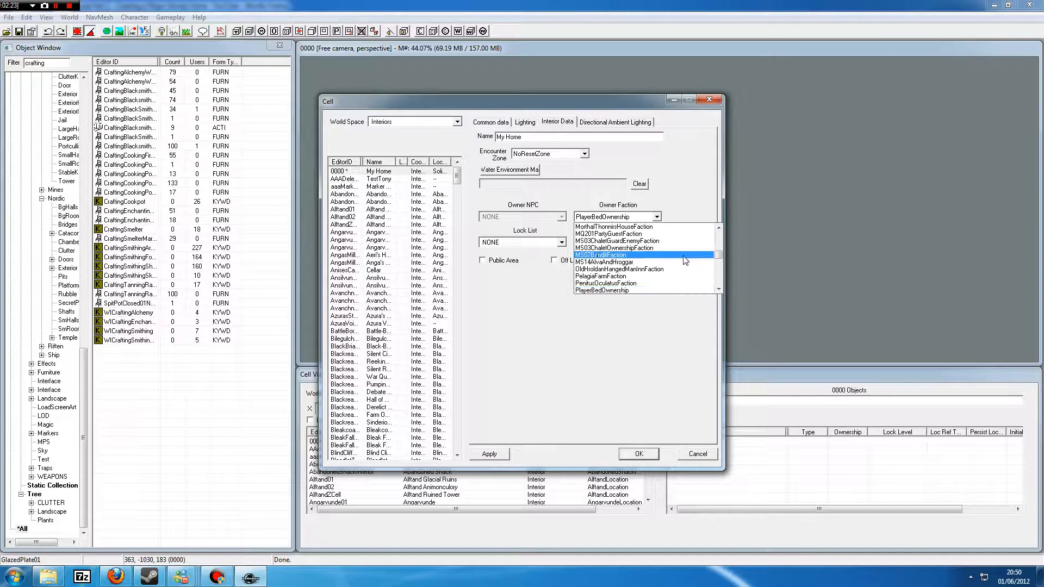
click(718, 290)
click(719, 290)
click(718, 290)
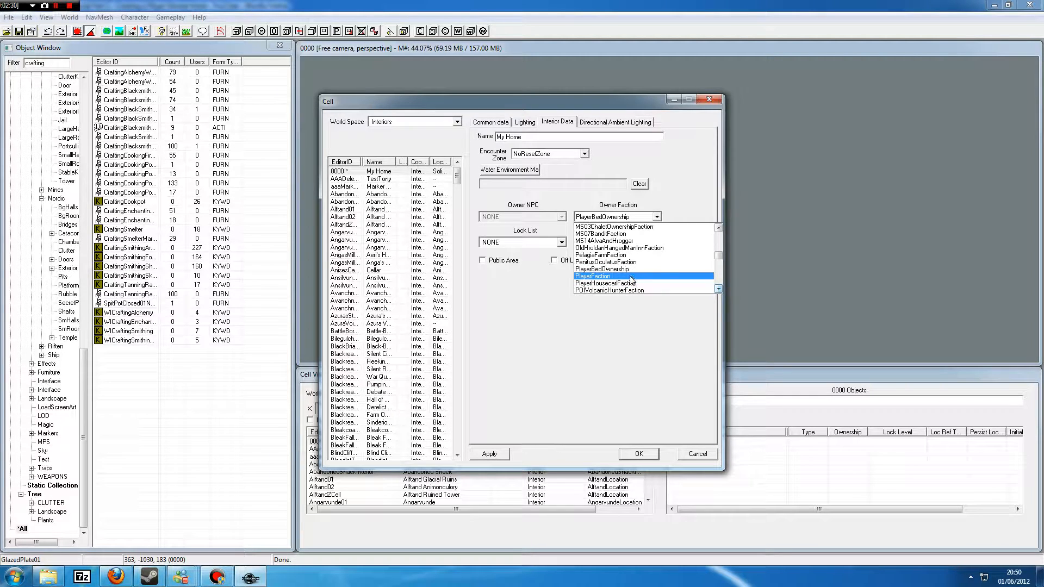
click(631, 277)
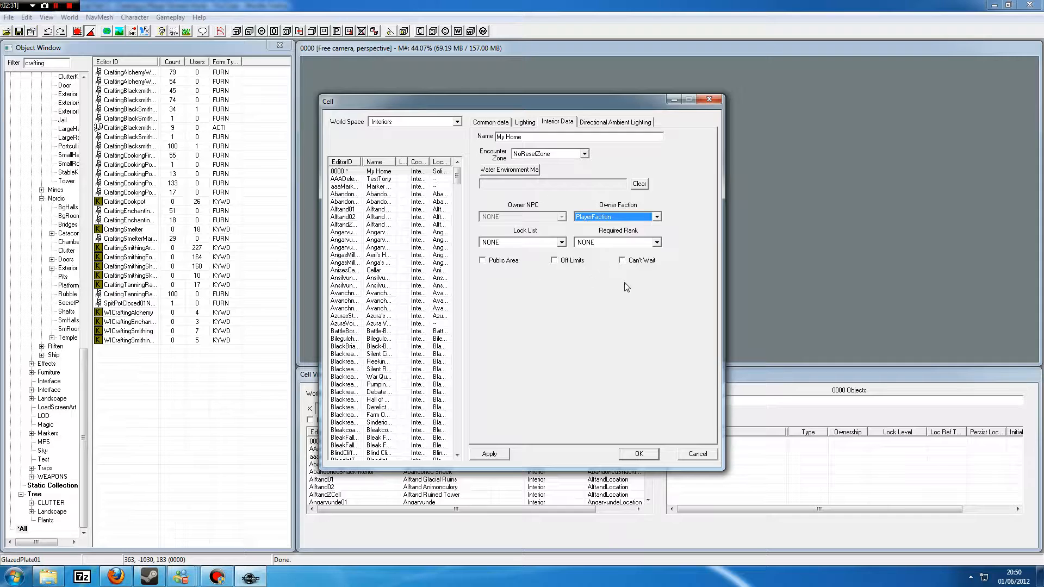
click(635, 455)
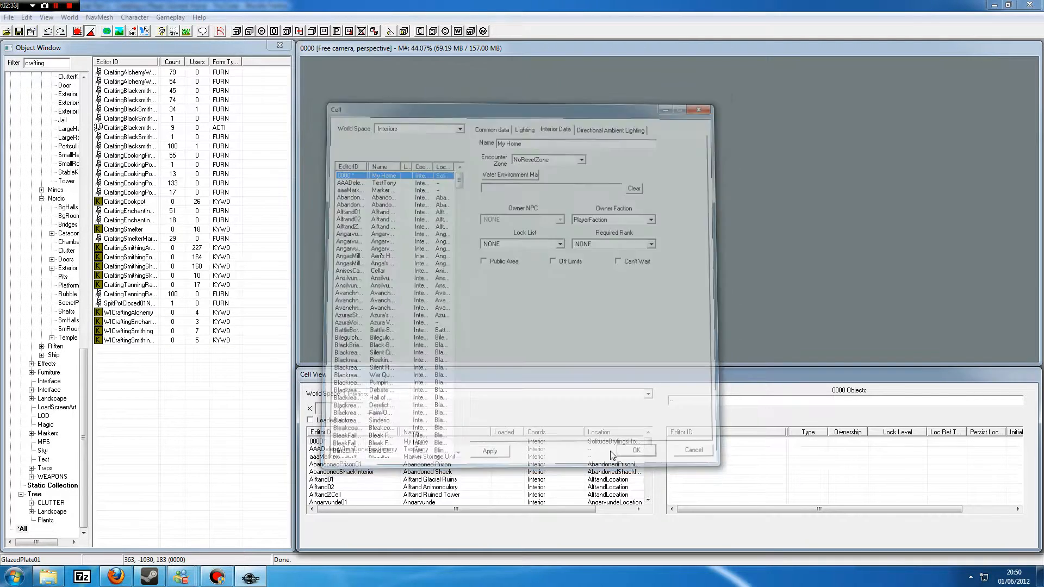
Step: Load the My Home cell into the render window, accepting all texture and model warnings
double_click(327, 457)
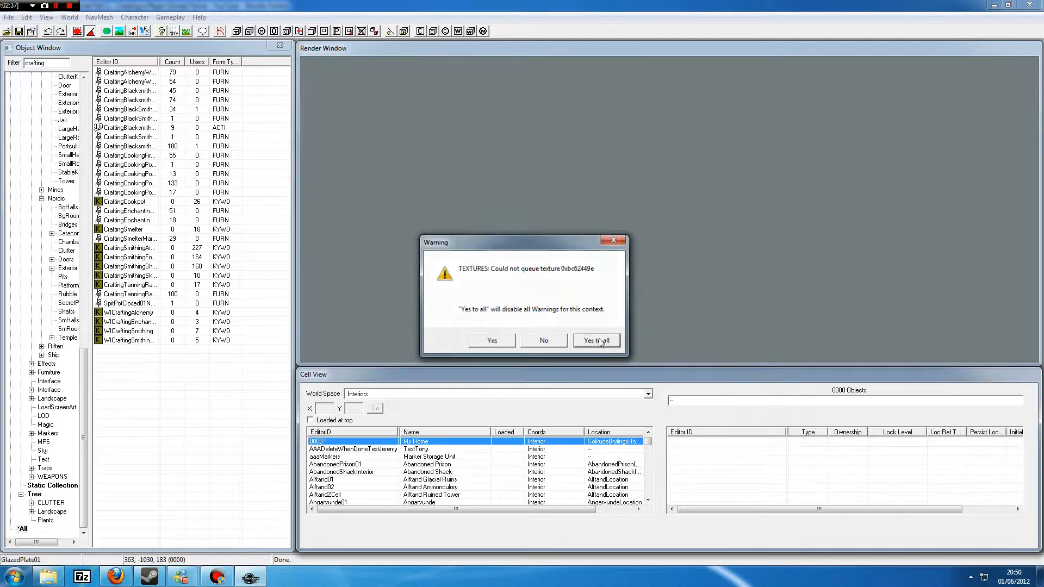
click(597, 341)
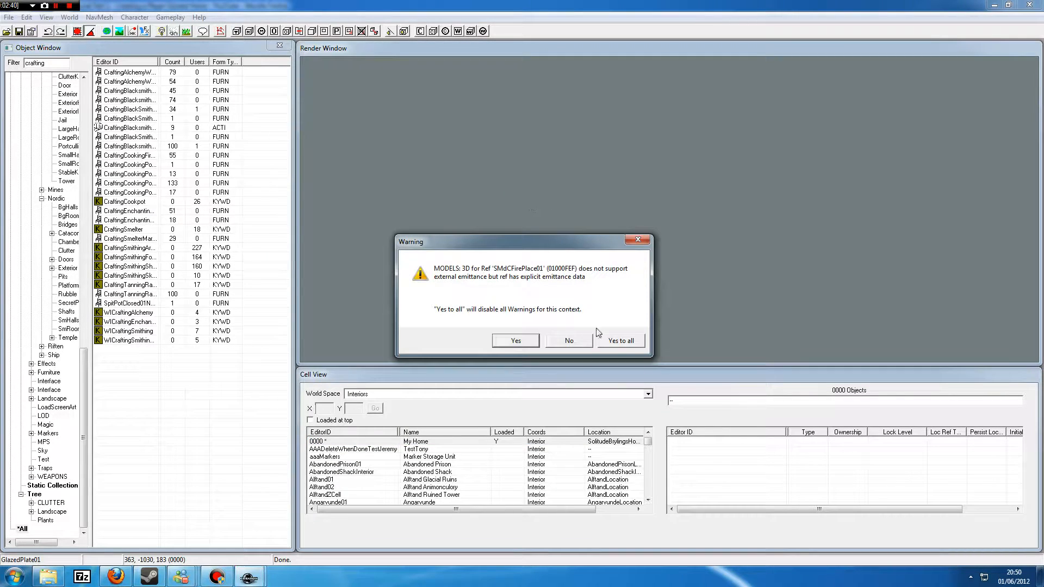
click(620, 343)
Step: Delete the SMdCFirePlace01 fireplace piece standing apart from the house in the My Home cell
scroll(609, 214, down, 4)
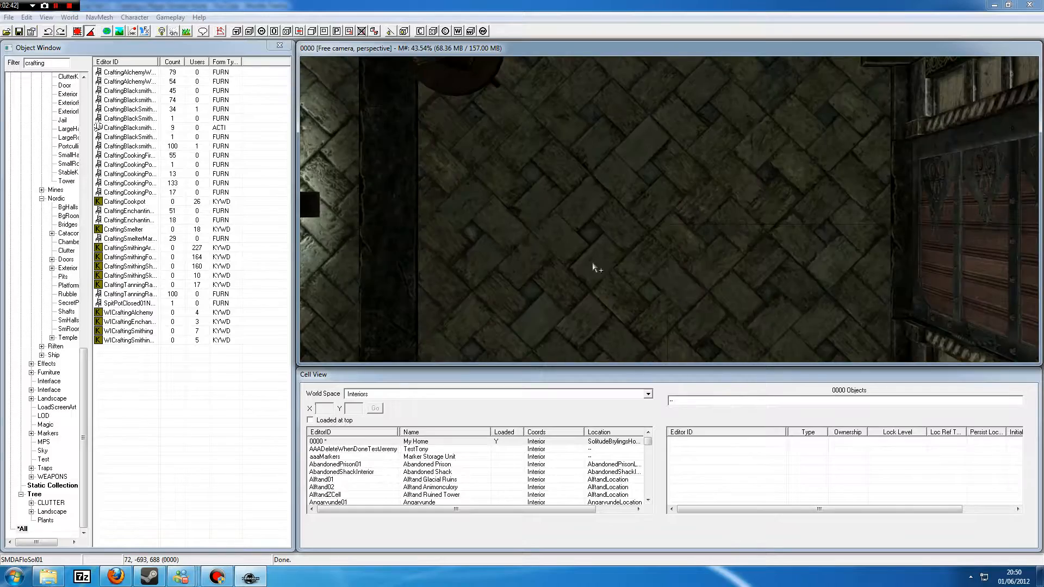
shift+middle_drag(613, 211, 564, 191)
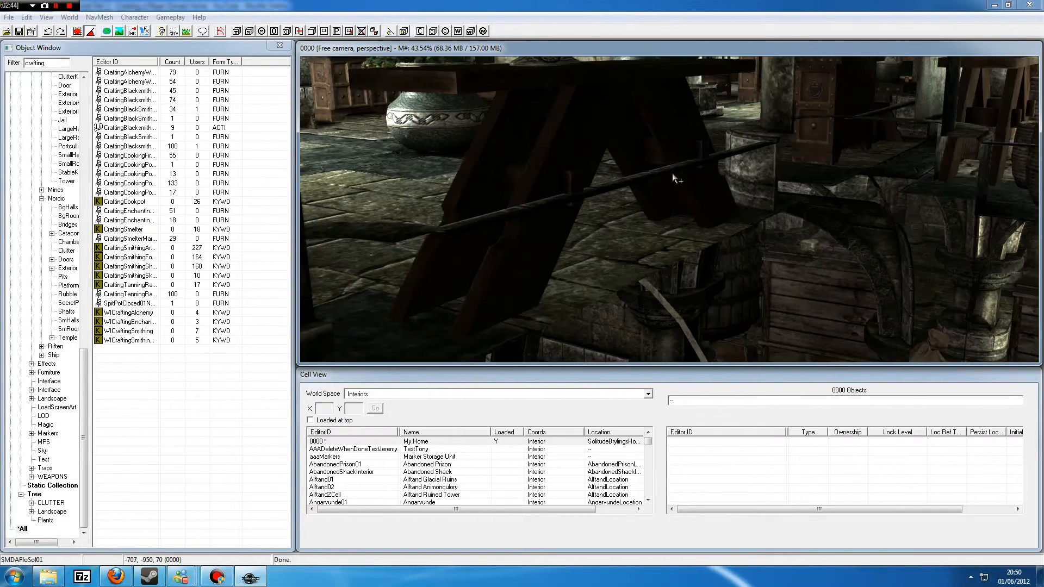
scroll(564, 191, down, 4)
click(569, 173)
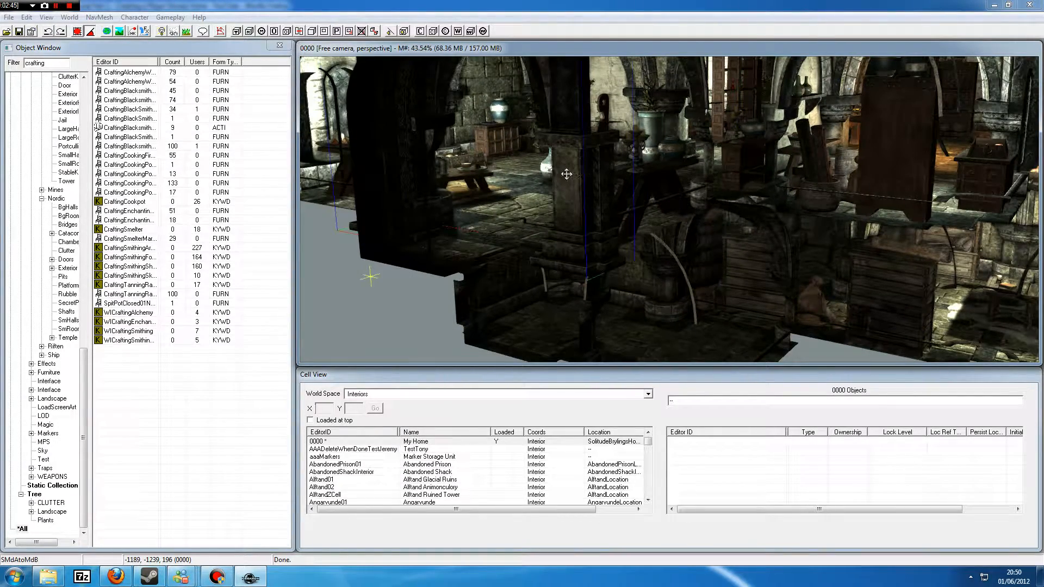
shift+middle_drag(670, 164, 662, 133)
shift+middle_drag(593, 157, 815, 182)
click(854, 203)
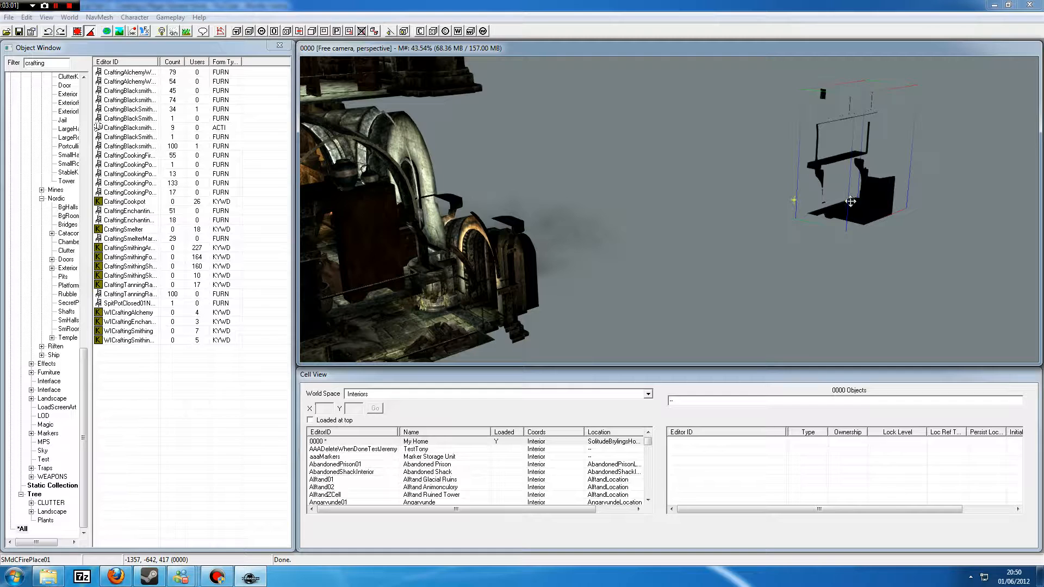
key(Delete)
Step: Delete the outer SMdAWallSol01 wall segment from the house
shift+middle_drag(643, 208, 761, 148)
click(659, 167)
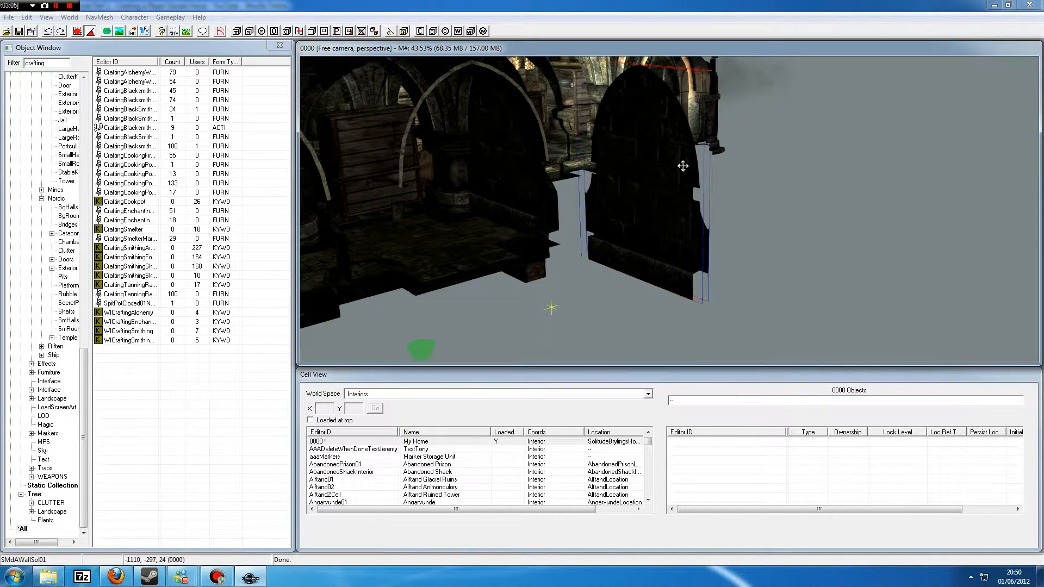
key(Delete)
Step: Delete the IrnskarIronhand NPC standing beside the table and green bed
shift+middle_drag(681, 167, 614, 138)
scroll(664, 130, up, 5)
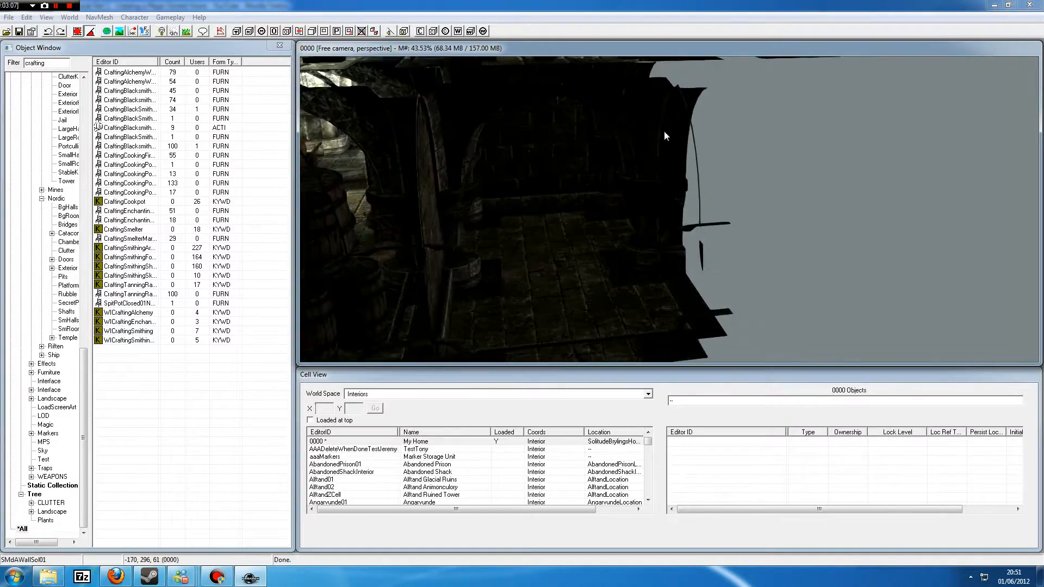
scroll(664, 131, down, 5)
click(711, 151)
shift+middle_drag(712, 151, 620, 227)
click(691, 119)
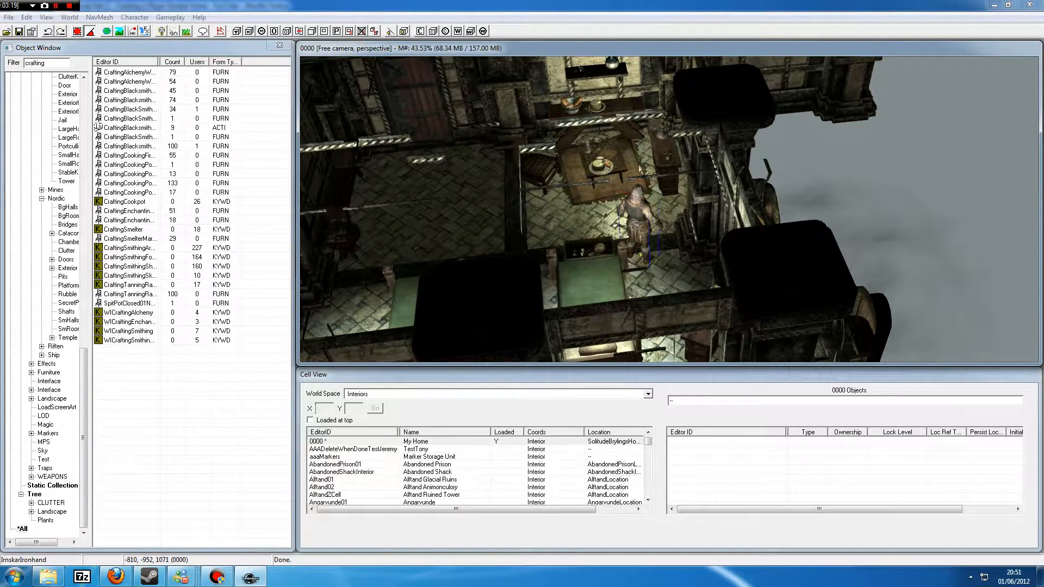
shift+middle_drag(631, 239, 600, 213)
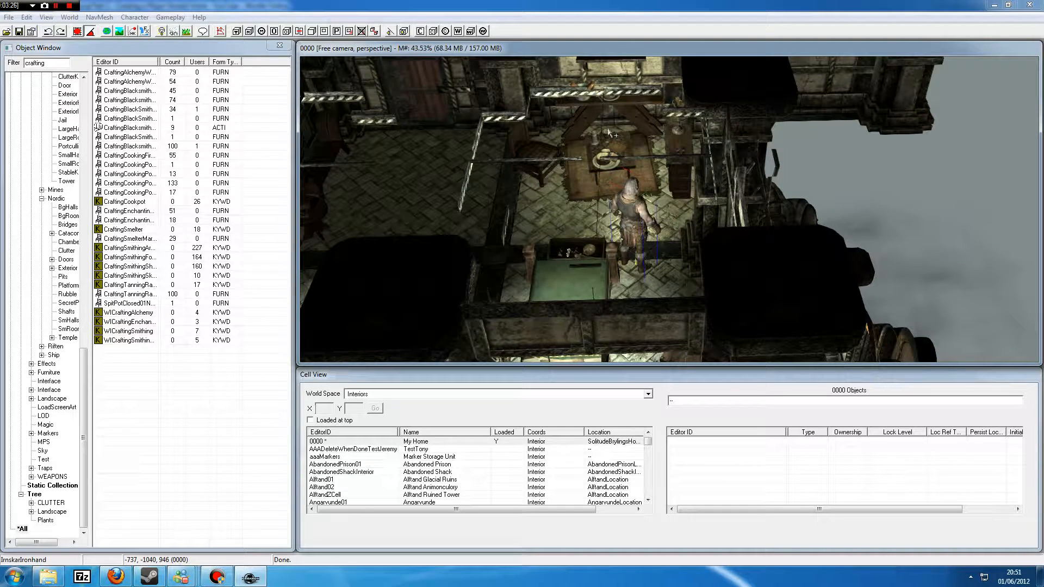
key(Delete)
Step: Delete the TGRGeneralValueItem object beneath the house and accept removing its uses in other forms
scroll(625, 224, down, 4)
mouse_move(625, 224)
shift+middle_down()
mouse_move(655, 246)
mouse_move(635, 210)
shift+middle_up()
scroll(671, 186, down, 5)
middle_drag(671, 186, 559, 192)
scroll(600, 186, up, 5)
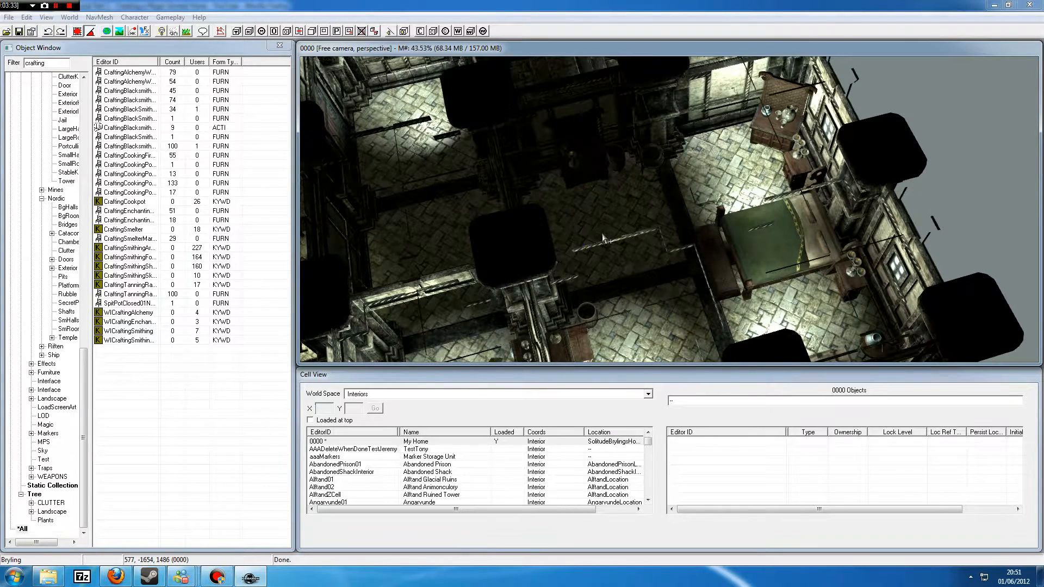
scroll(531, 240, up, 2)
scroll(548, 221, down, 5)
middle_drag(548, 221, 592, 131)
click(564, 144)
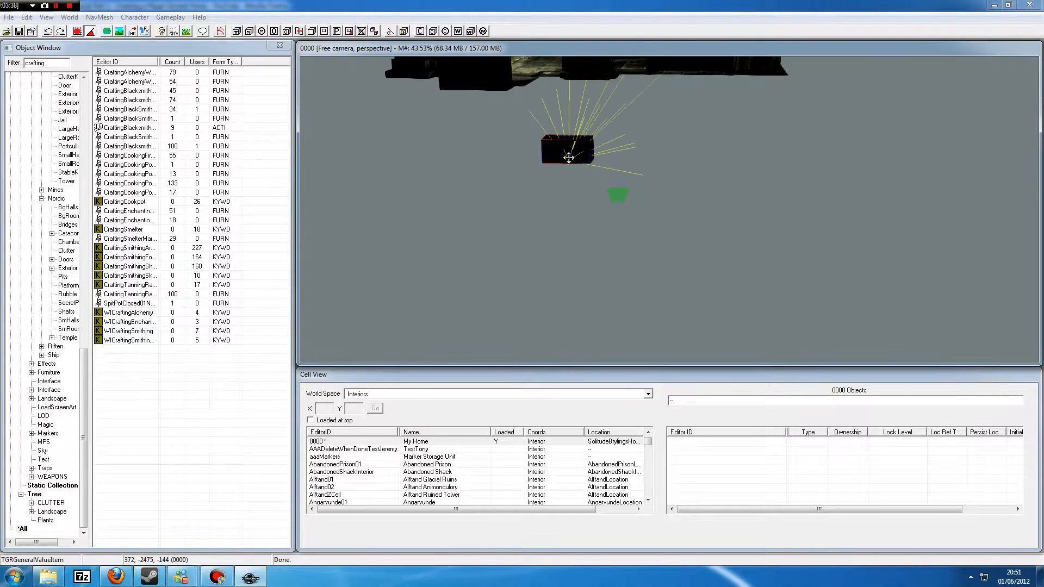
middle_drag(611, 138, 577, 198)
shift+middle_drag(593, 235, 572, 241)
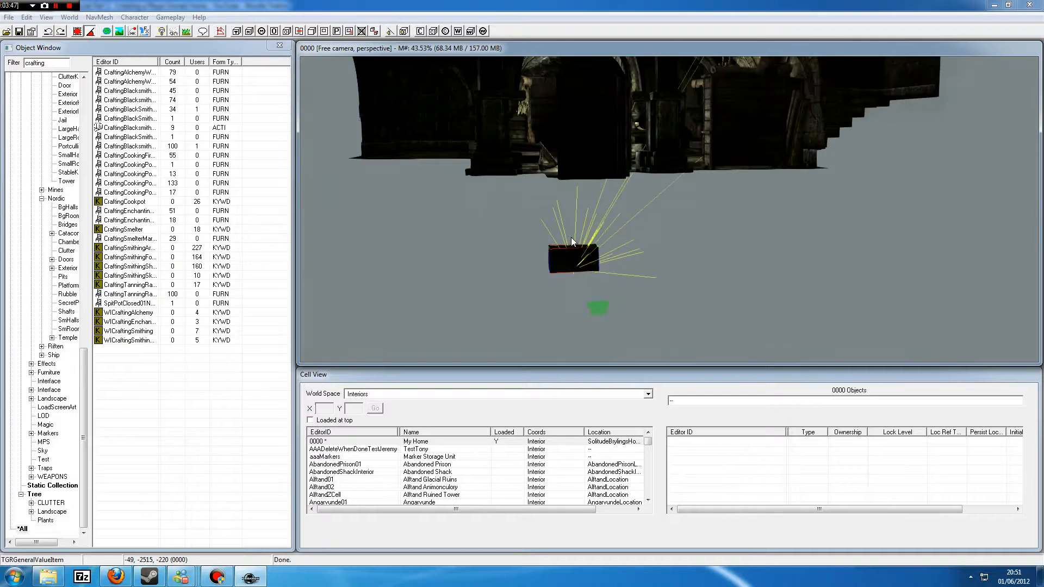
key(Delete)
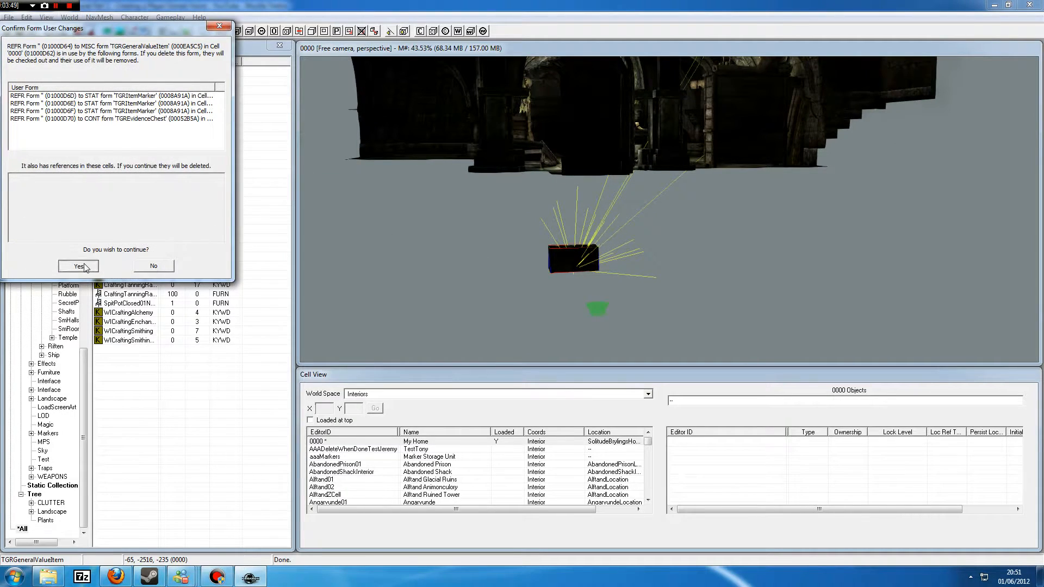
click(79, 266)
Step: Delete the vases, goblets, potions and other clutter on the alcove shelf, including the sack and basket in front
shift+middle_drag(466, 251, 675, 196)
scroll(575, 170, up, 8)
scroll(700, 227, up, 5)
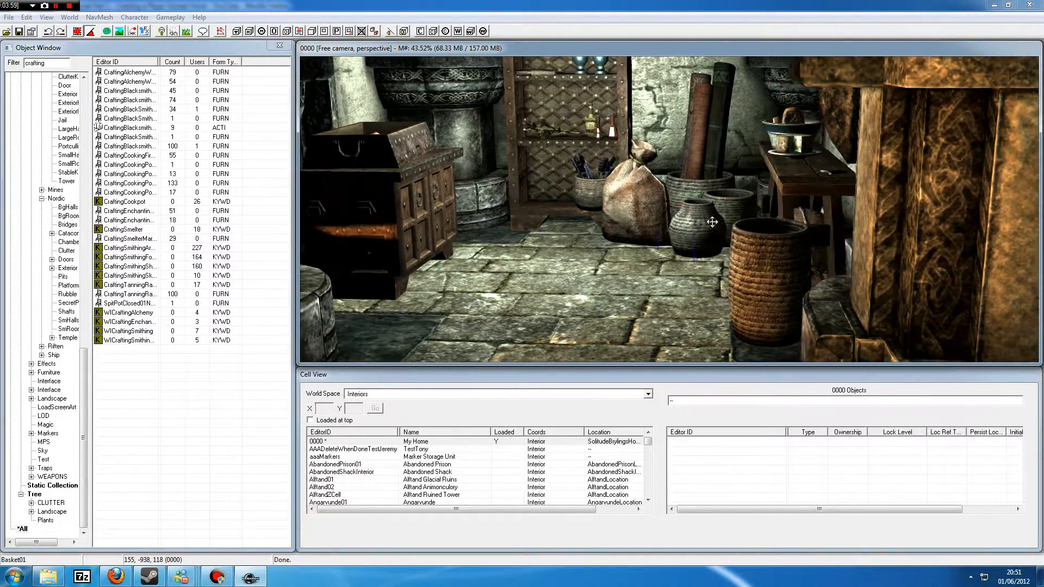
scroll(696, 221, down, 6)
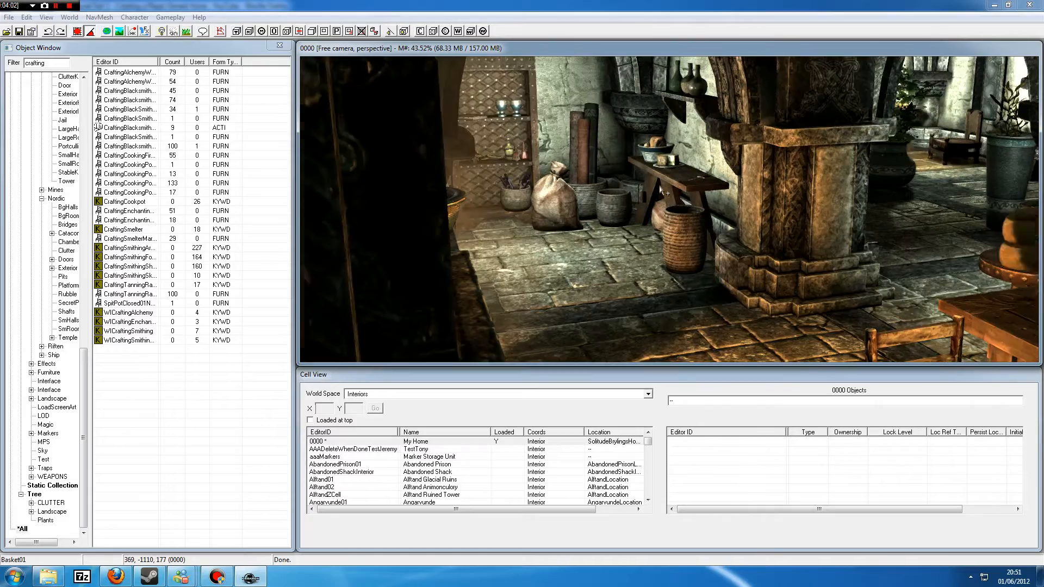
shift+middle_drag(662, 189, 593, 167)
scroll(602, 175, up, 3)
scroll(602, 176, down, 2)
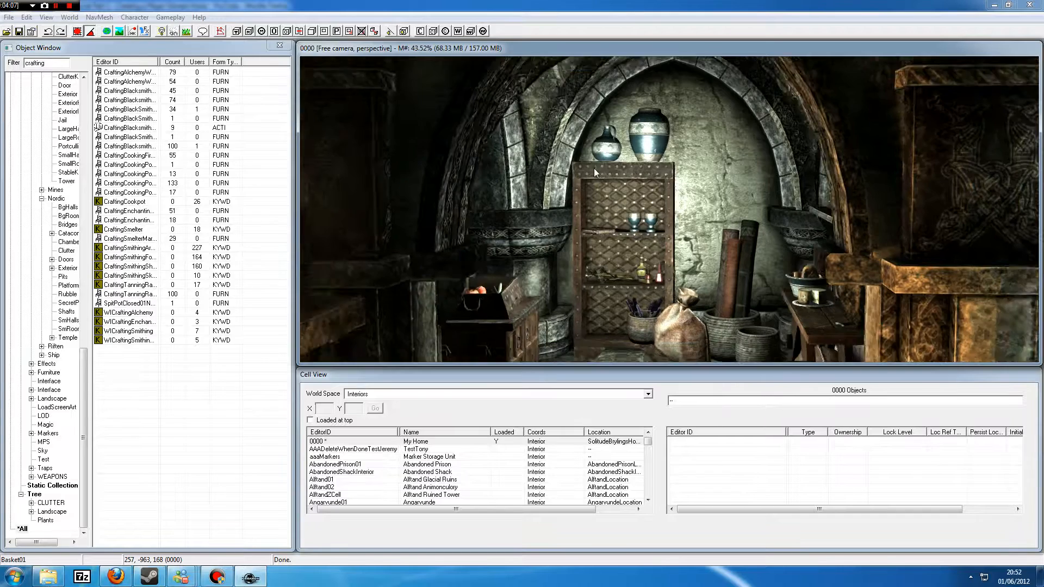
scroll(593, 168, up, 2)
drag(543, 90, 680, 336)
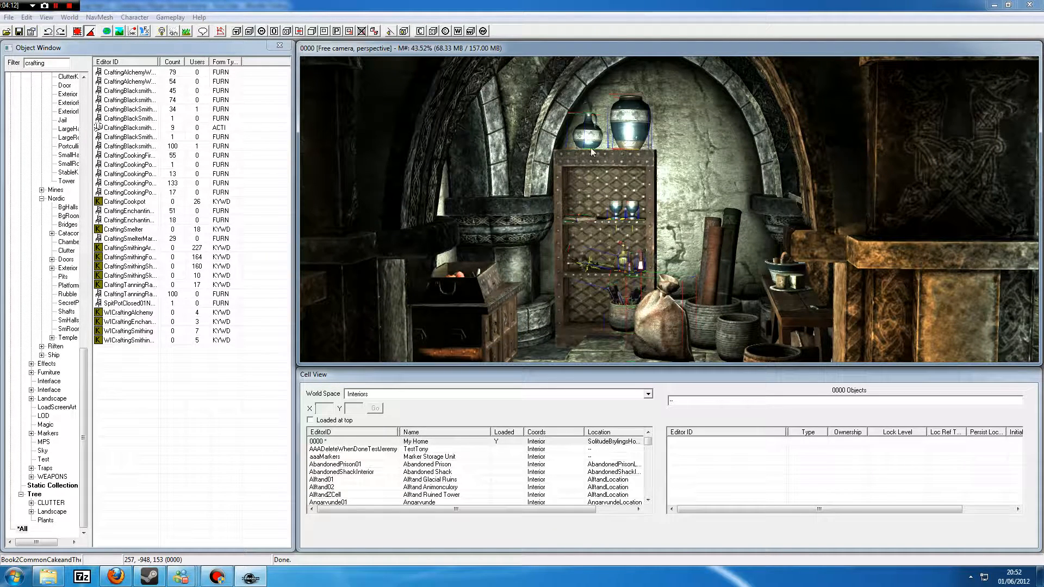
key(Delete)
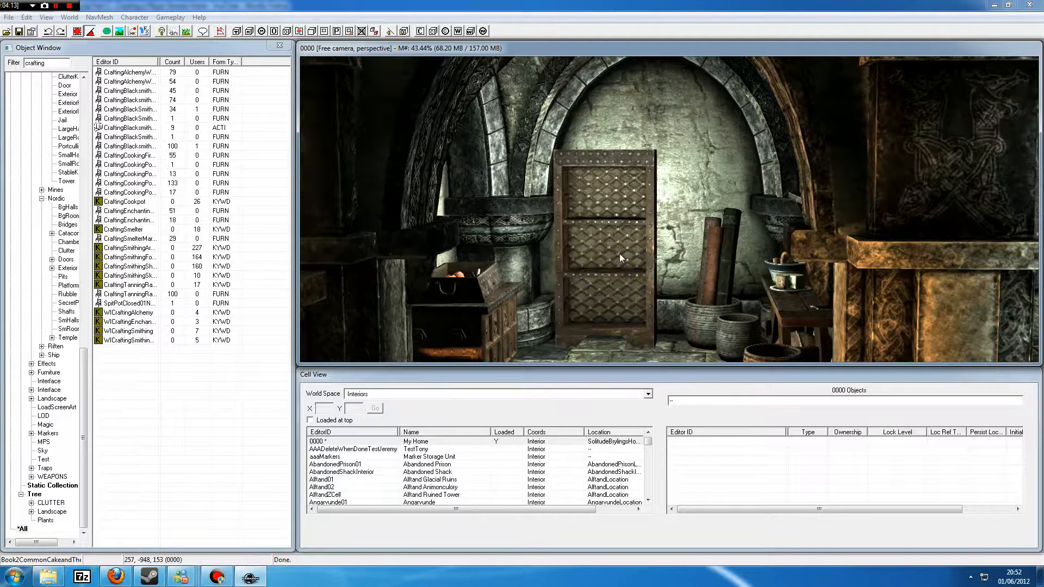
Step: Delete the empty shelf, the rolled cloth and the baskets in front of the alcove wall
click(602, 188)
key(Delete)
drag(661, 209, 755, 341)
key(Delete)
click(740, 342)
key(Delete)
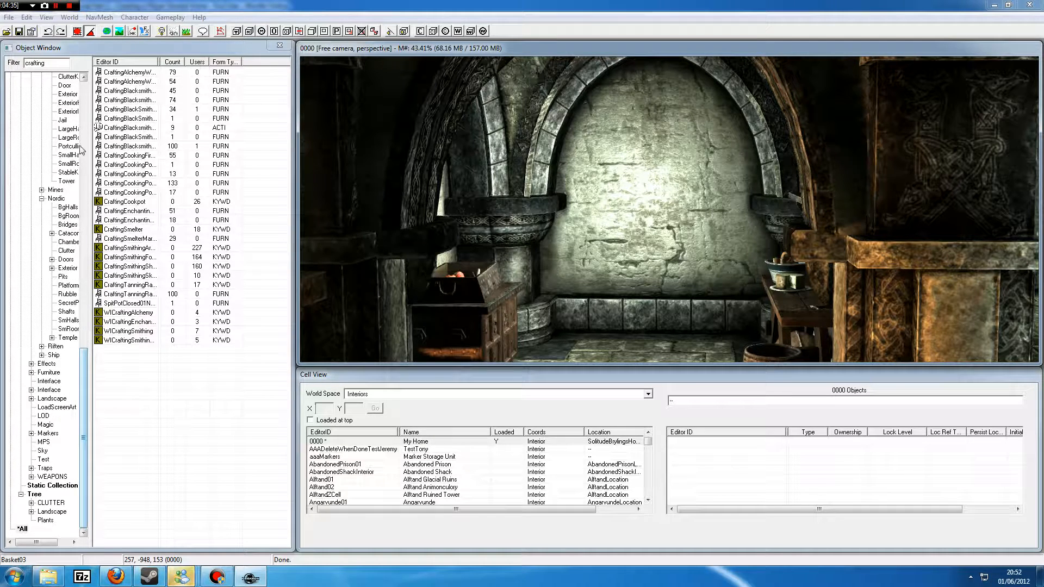
Step: Place the first listed crafting alchemy workbench in the cleared alcove
click(23, 529)
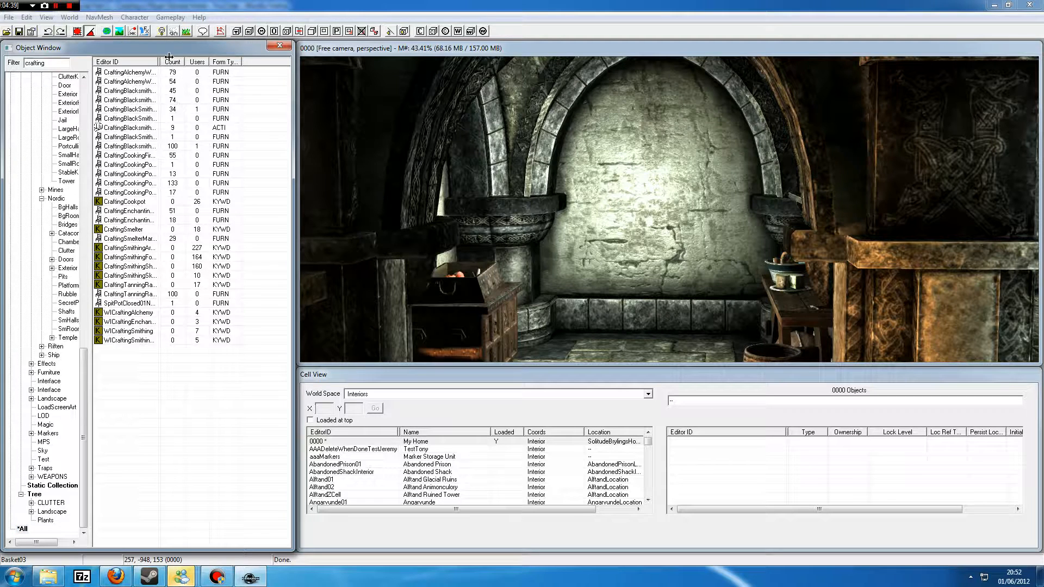
middle_drag(587, 199, 572, 139)
drag(140, 72, 246, 111)
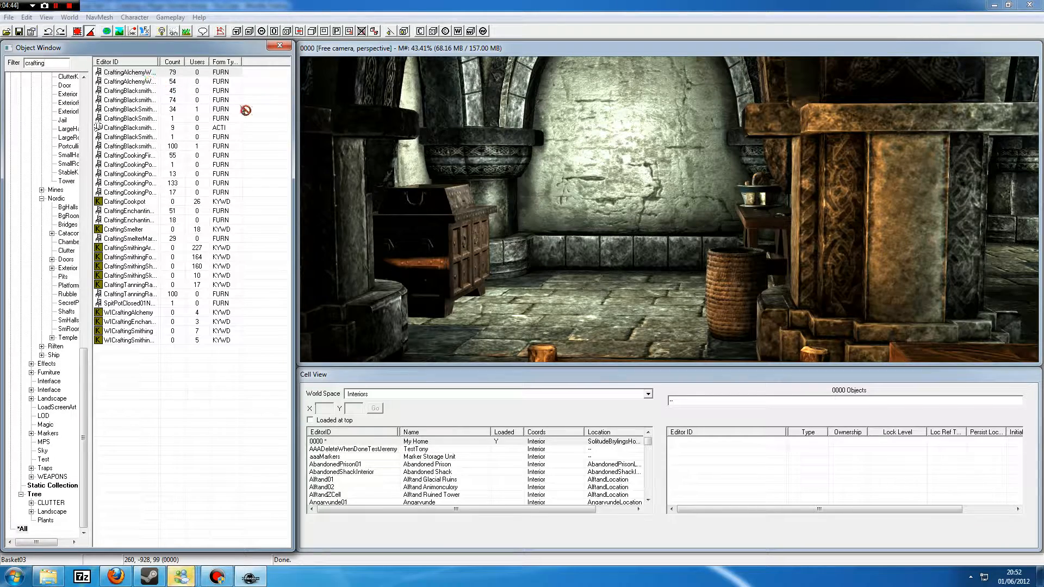
drag(550, 269, 598, 309)
shift+middle_drag(623, 251, 640, 273)
drag(675, 224, 536, 212)
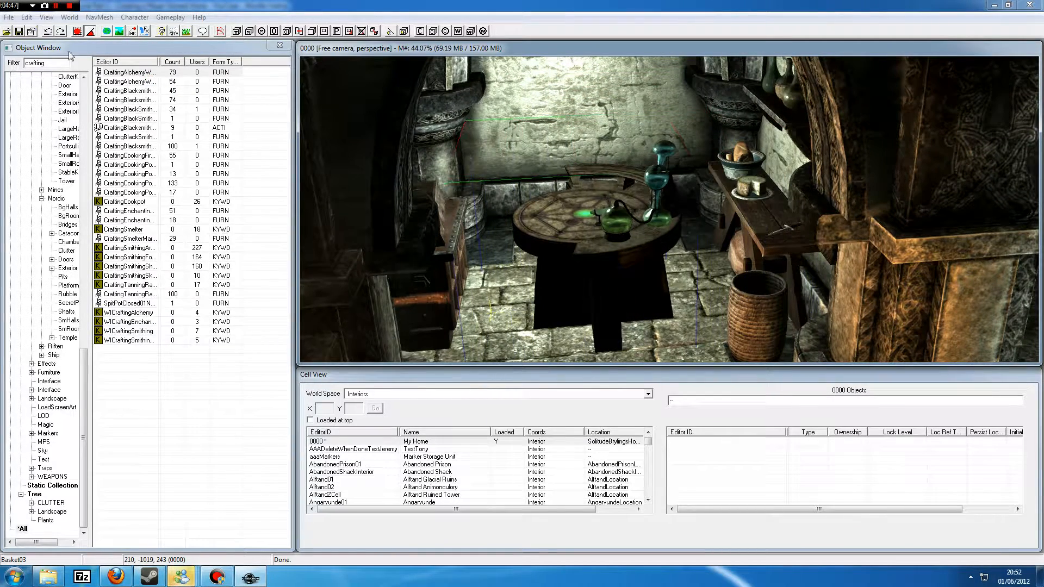
Step: Try moving the alchemy workbench with grid snapping on, and switch grid snapping back off
click(90, 33)
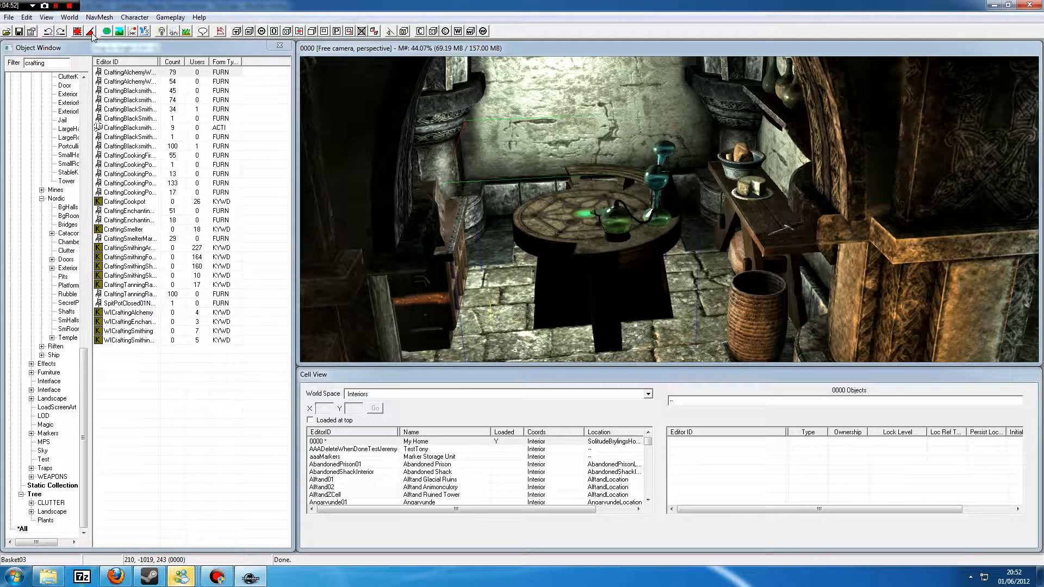
drag(595, 226, 653, 188)
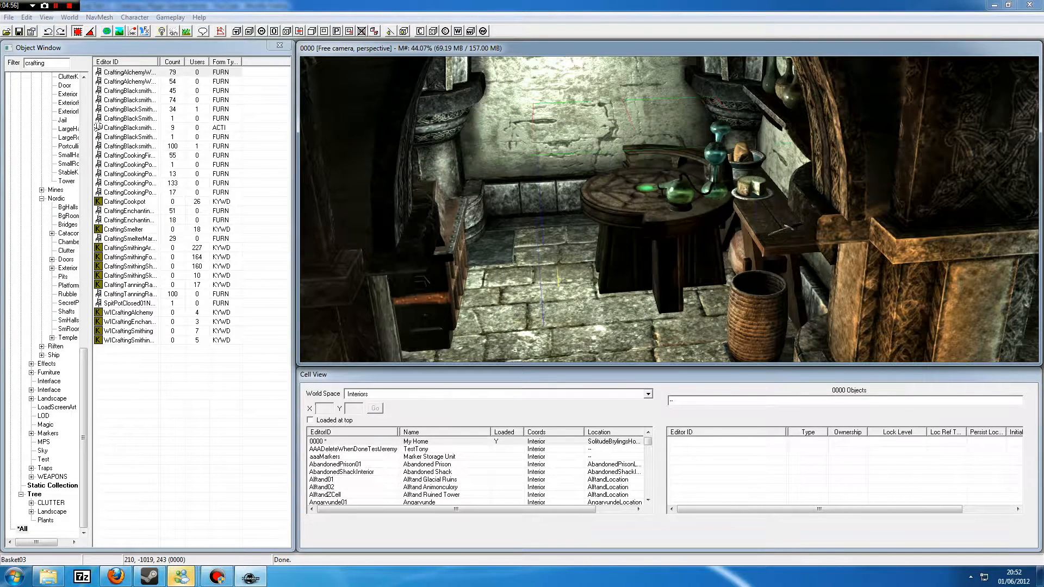
click(79, 35)
shift+middle_drag(599, 166, 468, 176)
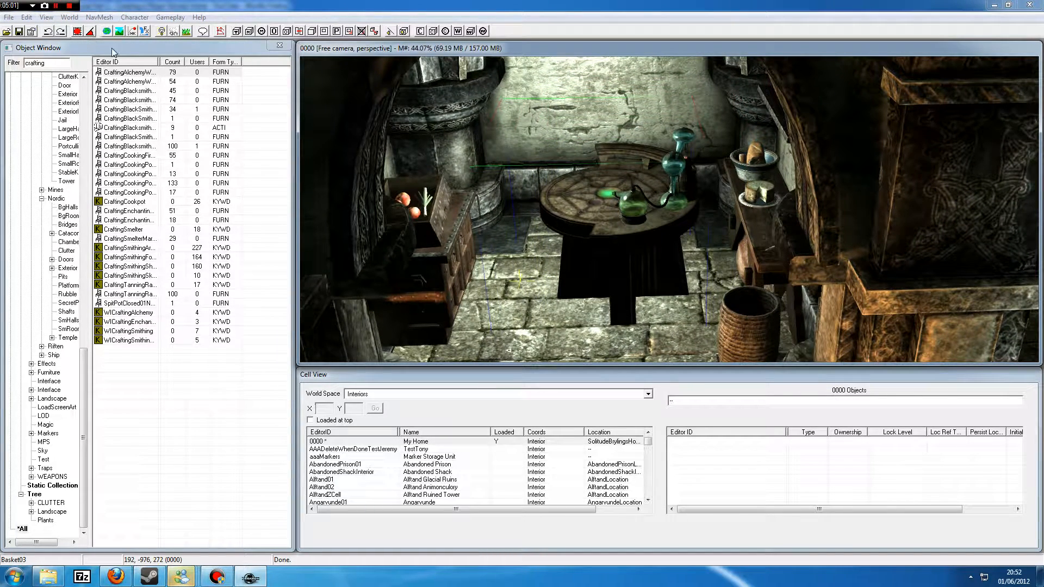
Step: Turn on angle snapping, rotate the alchemy workbench so its raised back faces the wall, and center it in the alcove
click(90, 35)
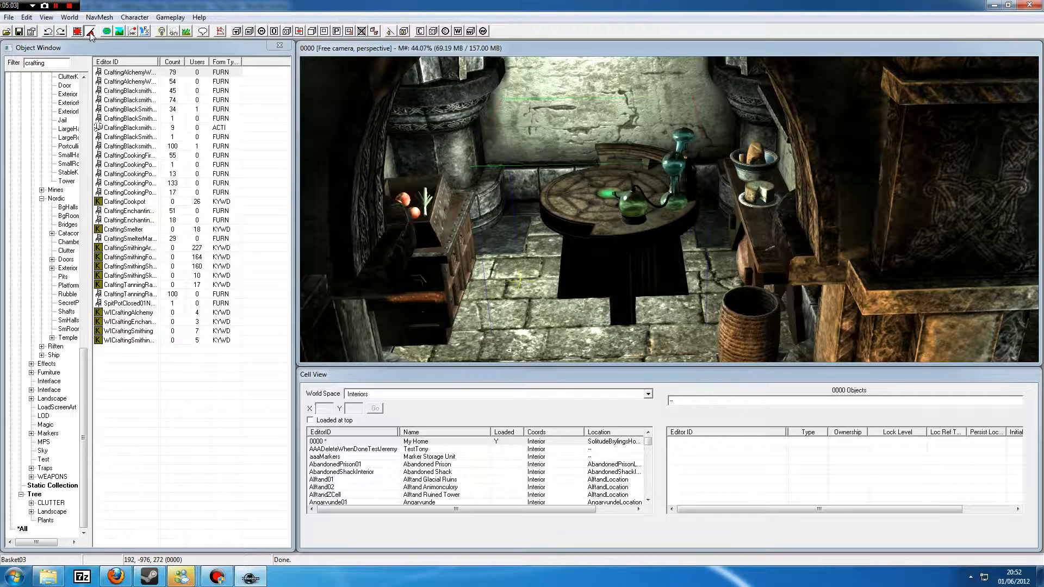
shift+middle_drag(590, 188, 566, 187)
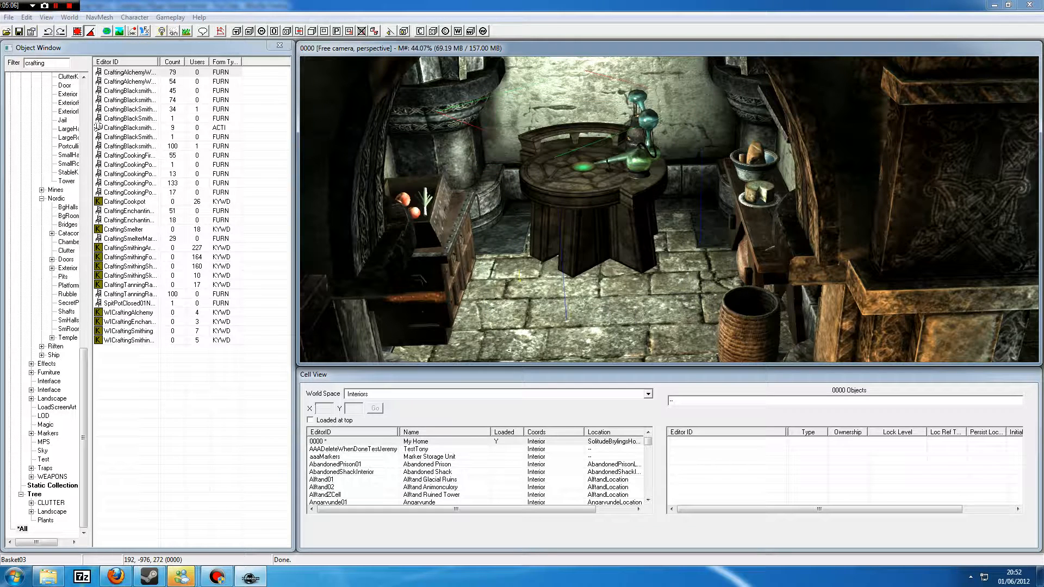
right_drag(590, 182, 560, 182)
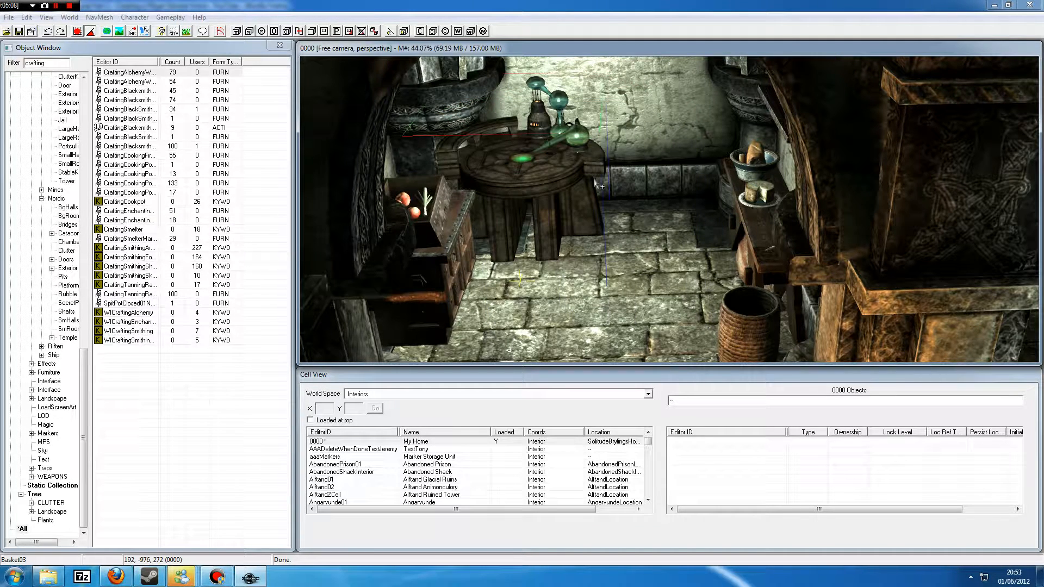
drag(536, 176, 604, 162)
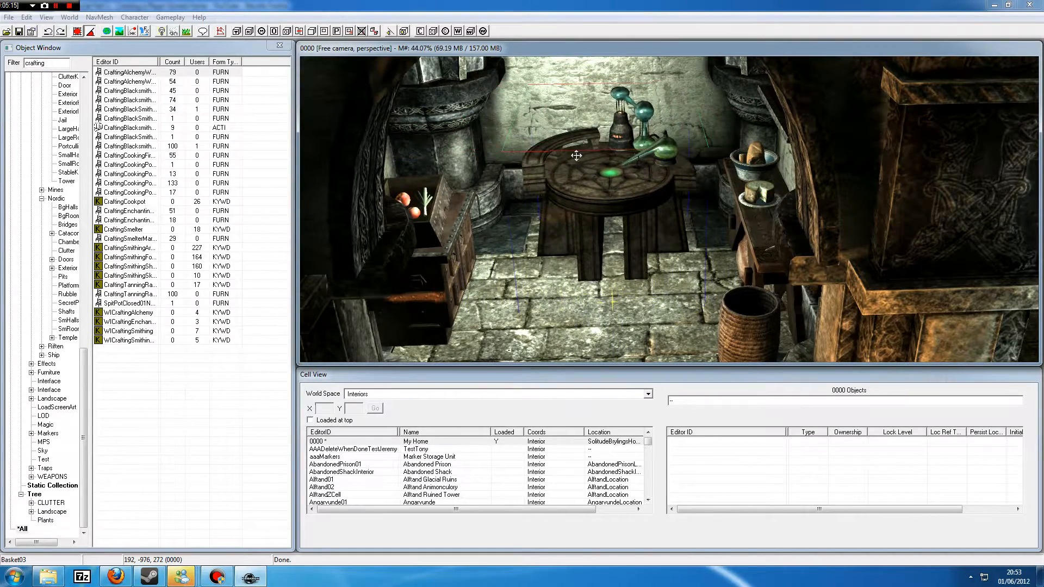
Step: Raise the alchemy workbench above the floor and drop it so it rests on the ground
scroll(580, 171, up, 5)
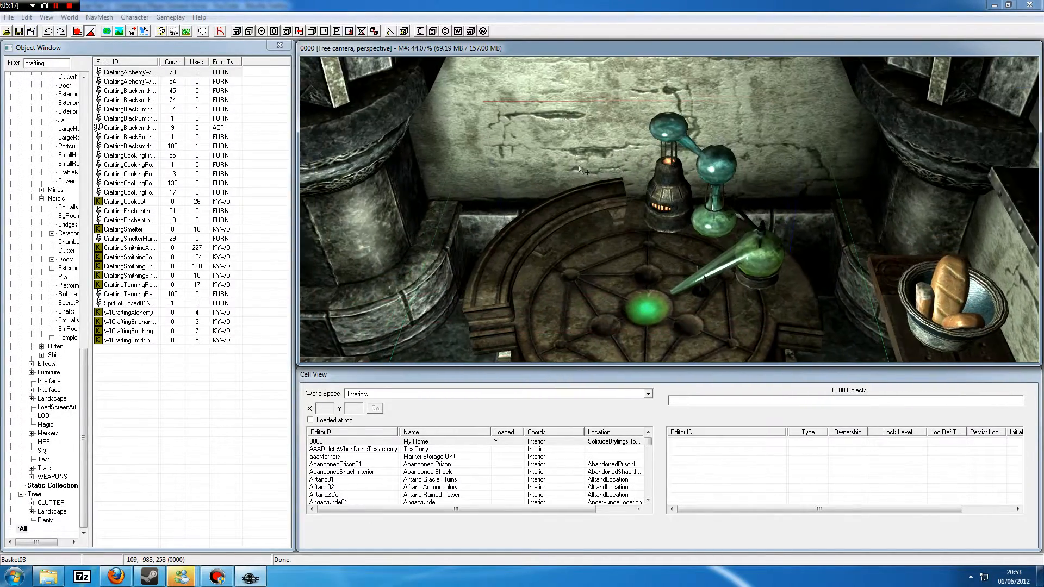
shift+middle_drag(579, 167, 598, 130)
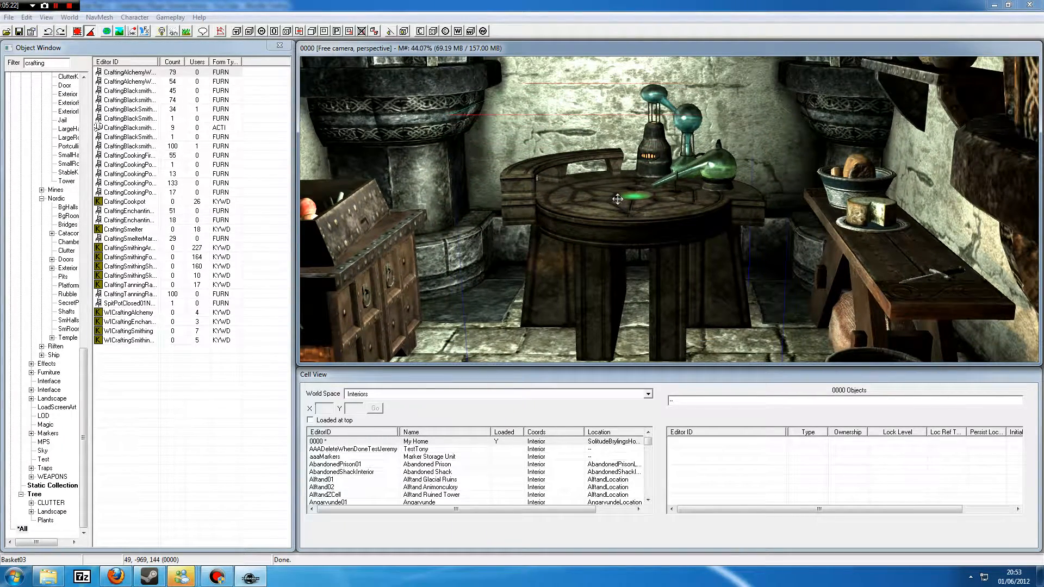
drag(625, 203, 624, 101)
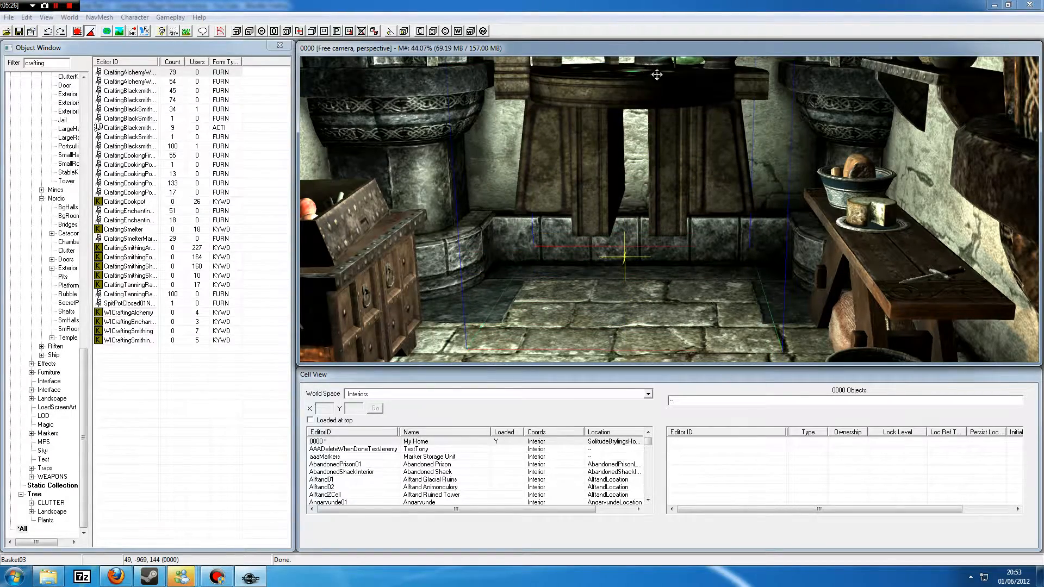
mouse_move(657, 74)
middle_down()
mouse_move(659, 90)
mouse_move(666, 80)
mouse_move(670, 88)
middle_up()
key(f)
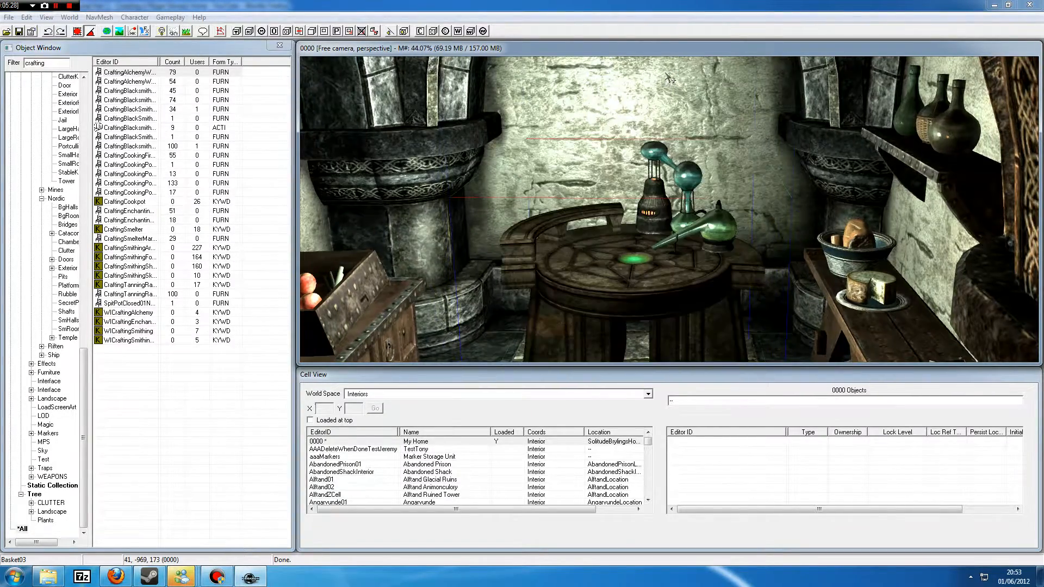
Step: Nudge the alchemy workbench to fine-tune its position against the alcove's back wall
scroll(676, 116, down, 2)
scroll(675, 116, up, 2)
middle_drag(675, 133, 685, 155)
scroll(675, 116, up, 1)
scroll(680, 148, down, 1)
mouse_move(615, 234)
mouse_down()
mouse_move(615, 214)
mouse_move(613, 313)
mouse_move(616, 127)
mouse_move(613, 348)
mouse_move(610, 212)
mouse_move(605, 243)
mouse_up()
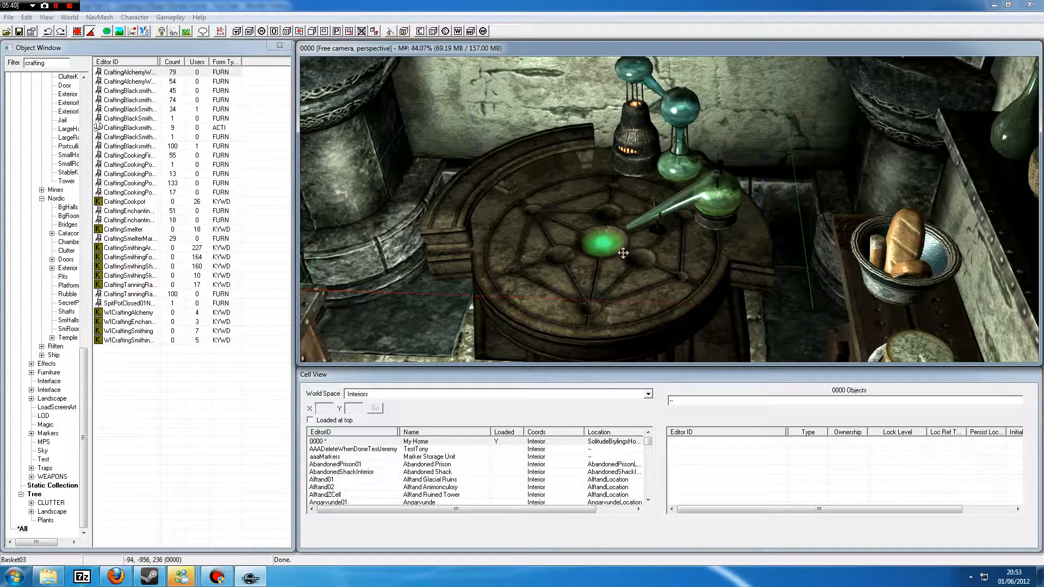
mouse_move(619, 247)
mouse_down()
mouse_move(491, 241)
mouse_move(620, 247)
mouse_up()
Step: Examine the entrance door of the duplicated home, selecting SHouseDoor01 and viewing its surroundings
scroll(622, 242, up, 3)
scroll(625, 233, down, 6)
shift+middle_drag(625, 233, 645, 135)
scroll(633, 162, up, 4)
scroll(629, 211, up, 3)
click(606, 188)
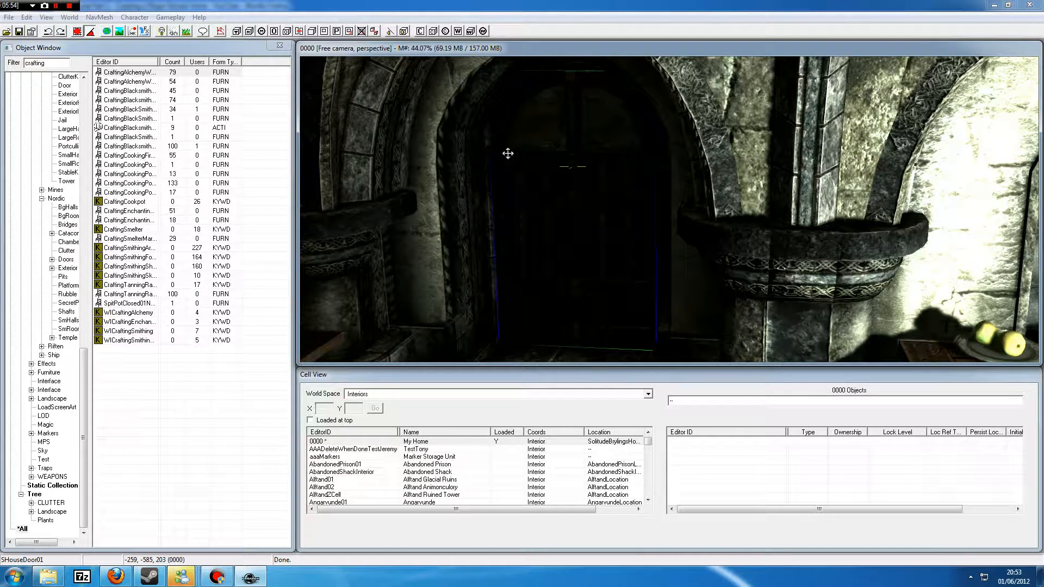
shift+middle_drag(631, 165, 643, 153)
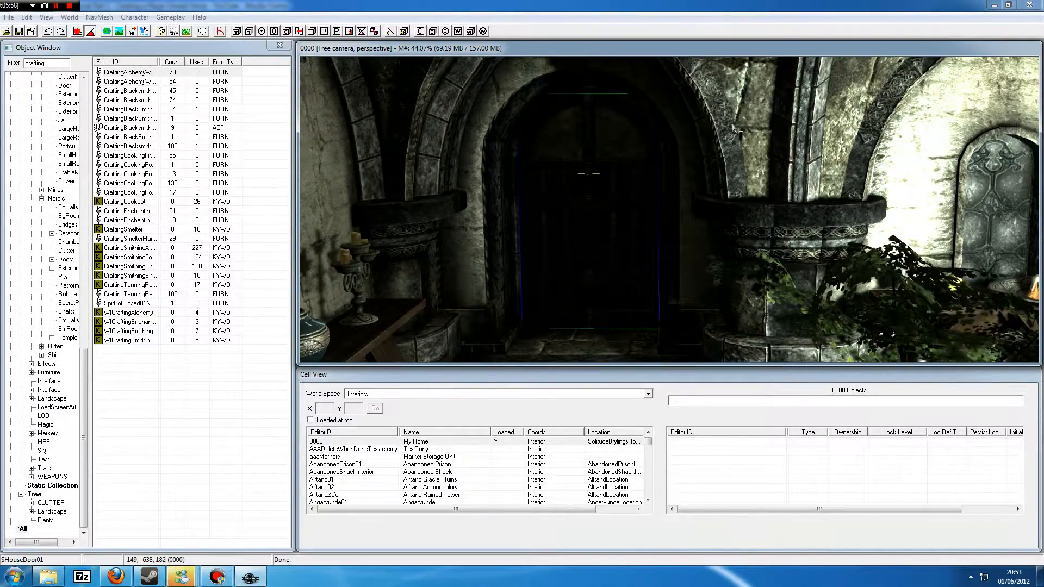
shift+middle_drag(572, 147, 624, 147)
scroll(625, 148, down, 6)
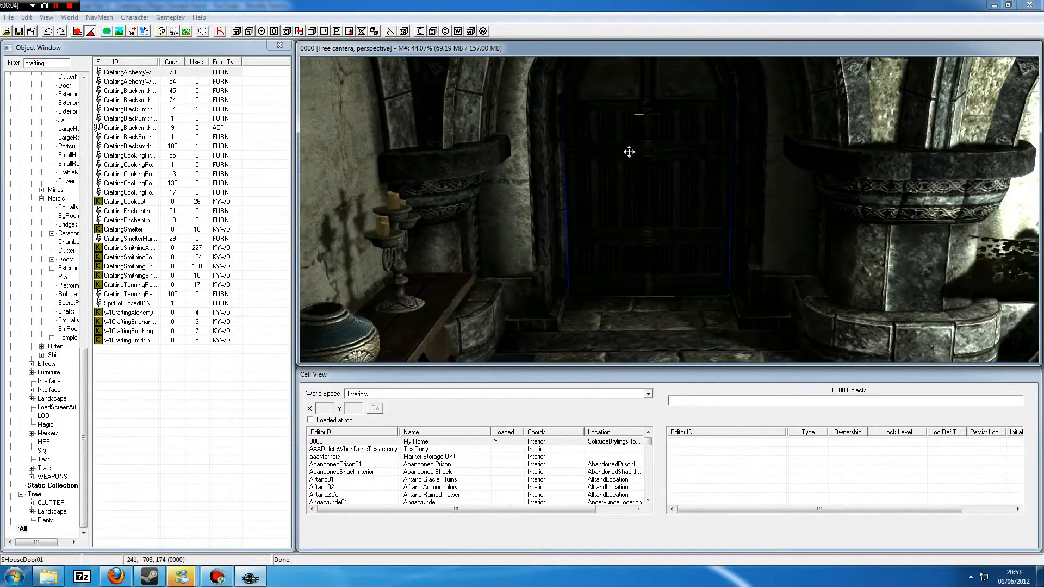
shift+middle_drag(684, 147, 673, 128)
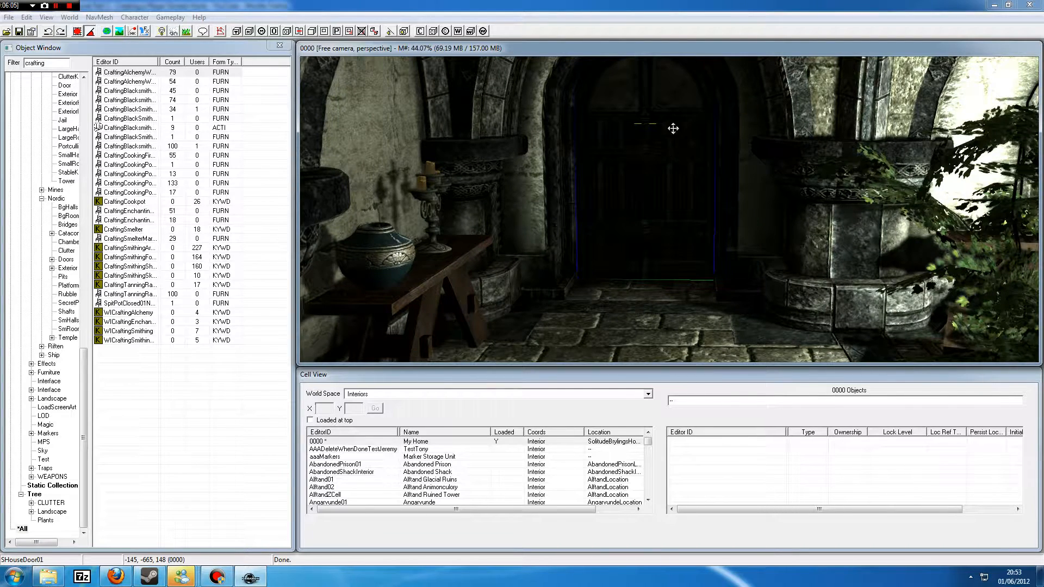
shift+middle_drag(577, 220, 591, 206)
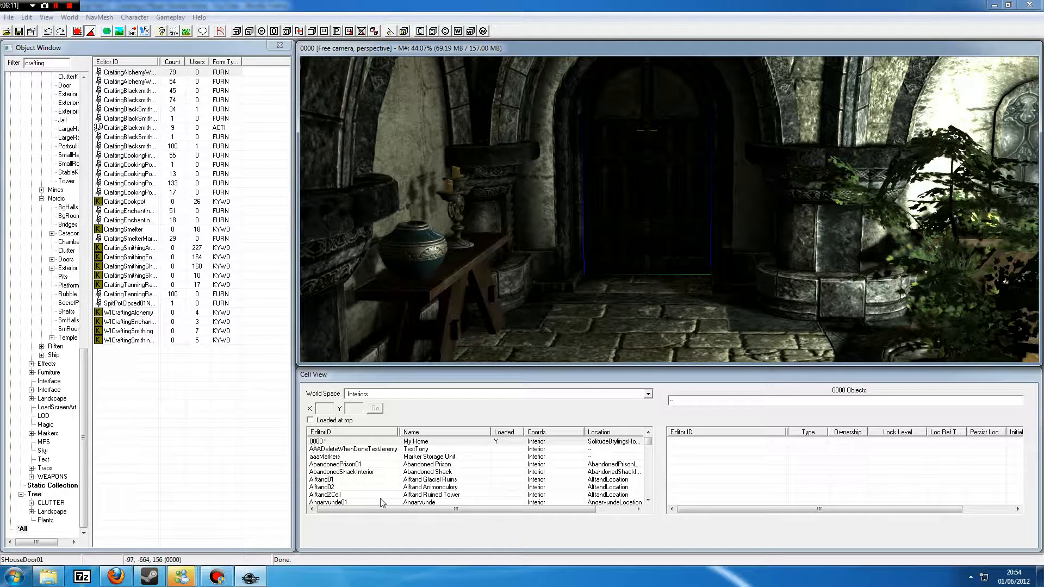
Step: Find the original SolitudeBrylingsHouse cell among the interiors and load it for viewing
click(338, 479)
click(649, 502)
double_click(649, 501)
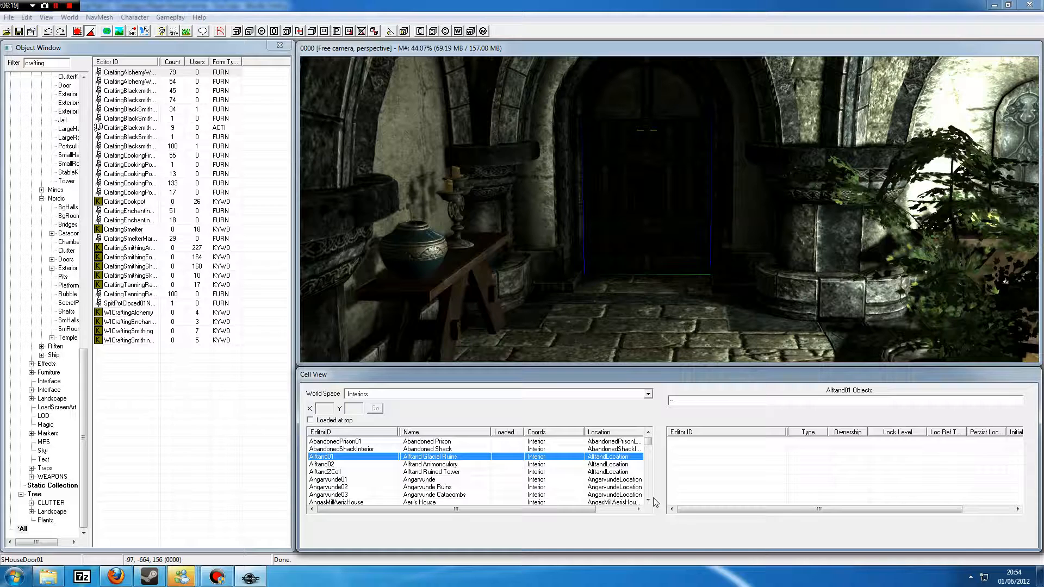
click(337, 487)
text(solitudebr)
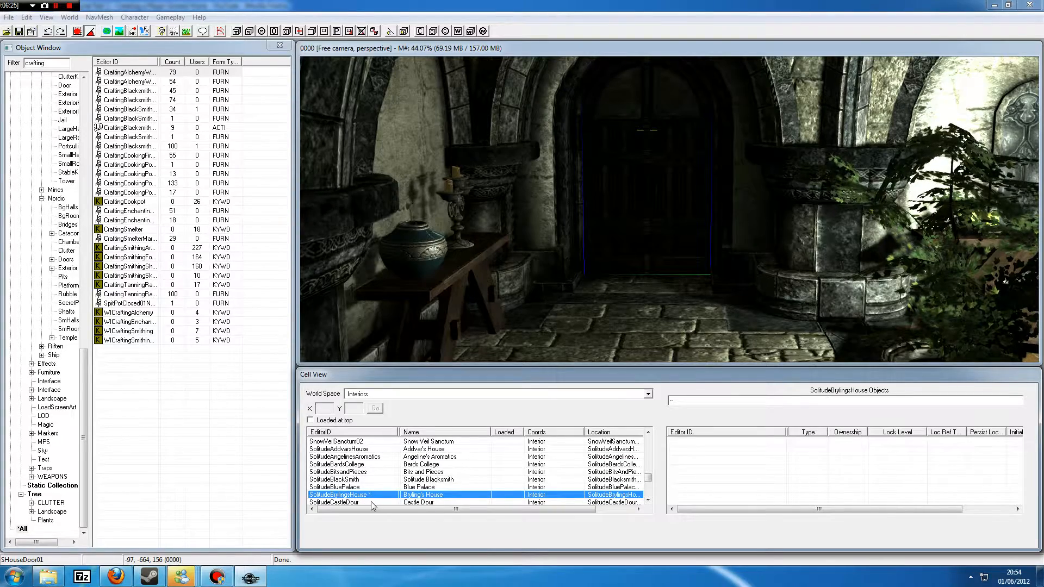
double_click(391, 495)
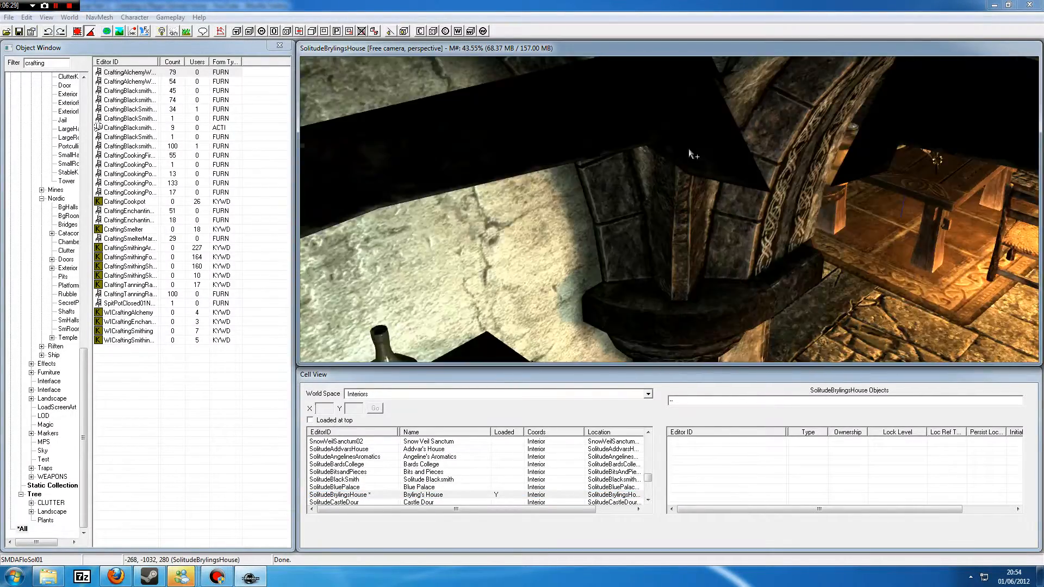
Step: Show markers in SolitudeBrylingsHouse and inspect the yellow door marker in front of the entrance door
mouse_move(691, 154)
middle_down()
mouse_move(707, 139)
mouse_move(706, 158)
mouse_move(675, 138)
mouse_move(489, 137)
mouse_move(567, 180)
mouse_move(504, 184)
mouse_move(619, 184)
mouse_move(598, 190)
middle_up()
key(m)
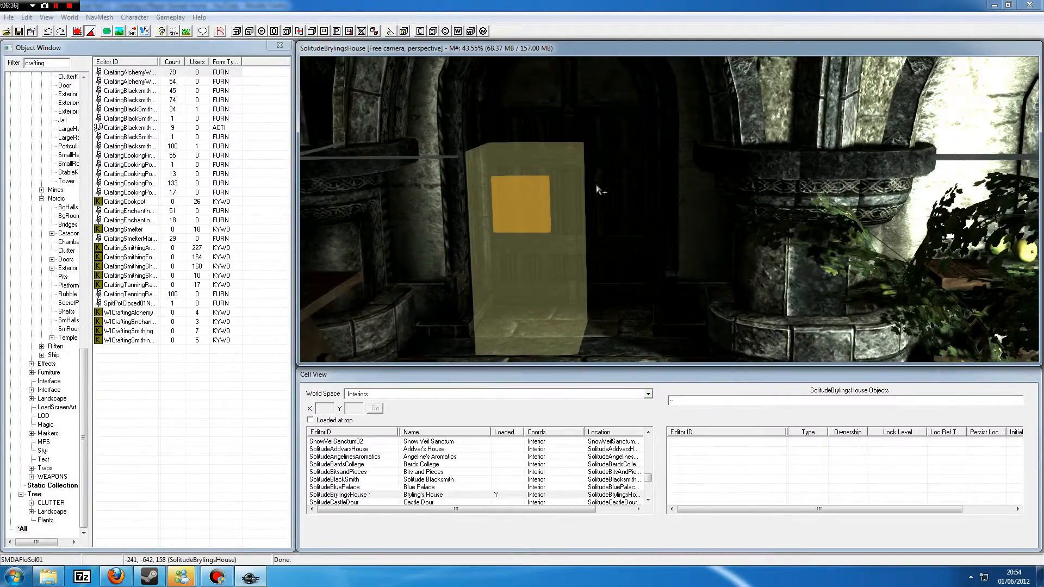
mouse_move(517, 174)
middle_down()
mouse_move(492, 181)
mouse_move(546, 181)
mouse_move(482, 177)
mouse_move(545, 173)
mouse_move(533, 169)
mouse_move(543, 154)
mouse_move(601, 105)
middle_up()
click(503, 178)
middle_drag(573, 233, 448, 224)
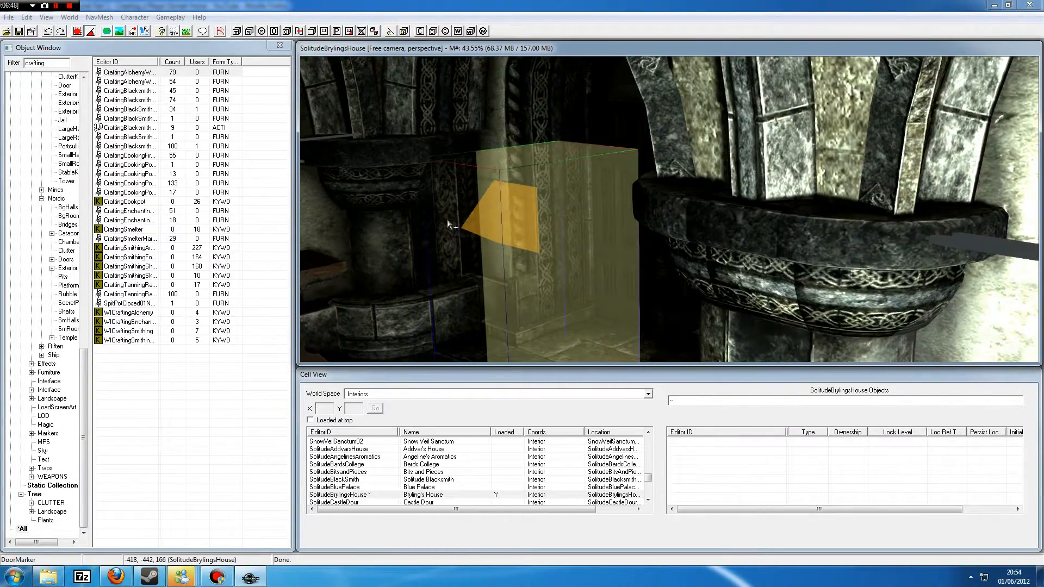
middle_drag(515, 204, 535, 209)
shift+middle_drag(567, 188, 591, 179)
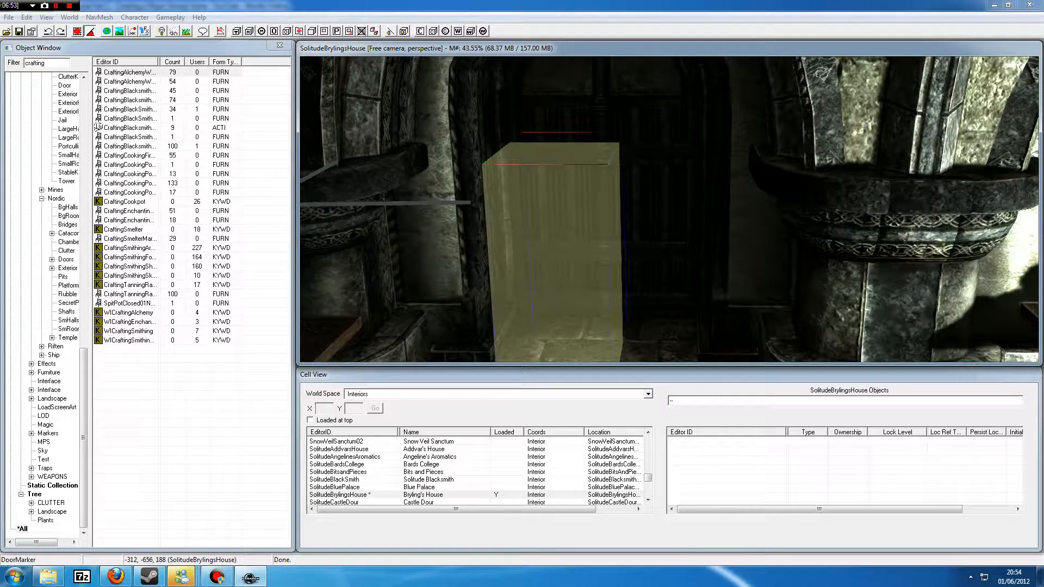
shift+middle_drag(582, 170, 630, 169)
Step: Follow the door marker to its linked exterior door in SolitudeRow and view the front of the house
double_click(607, 152)
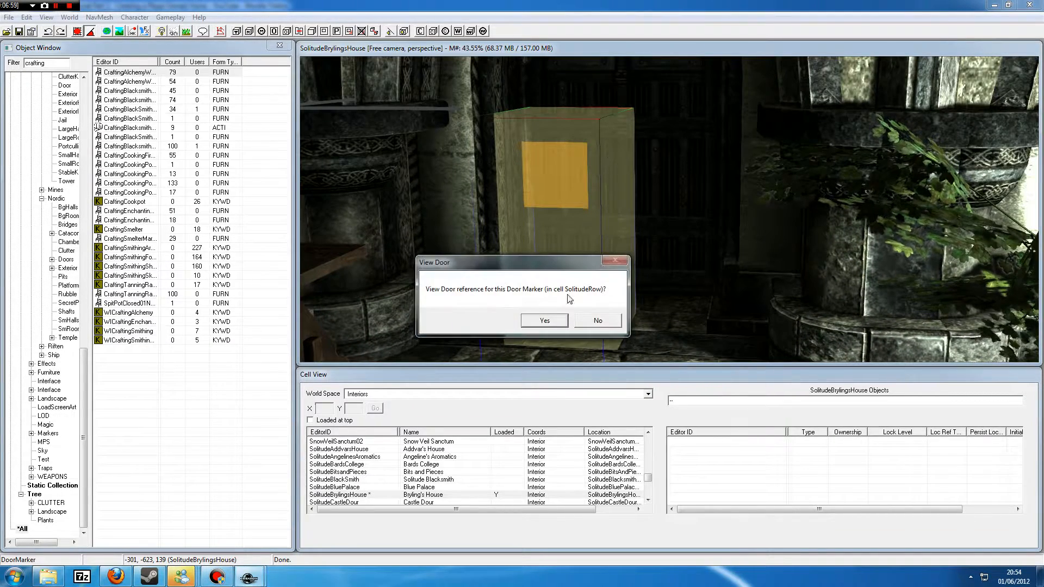
click(544, 321)
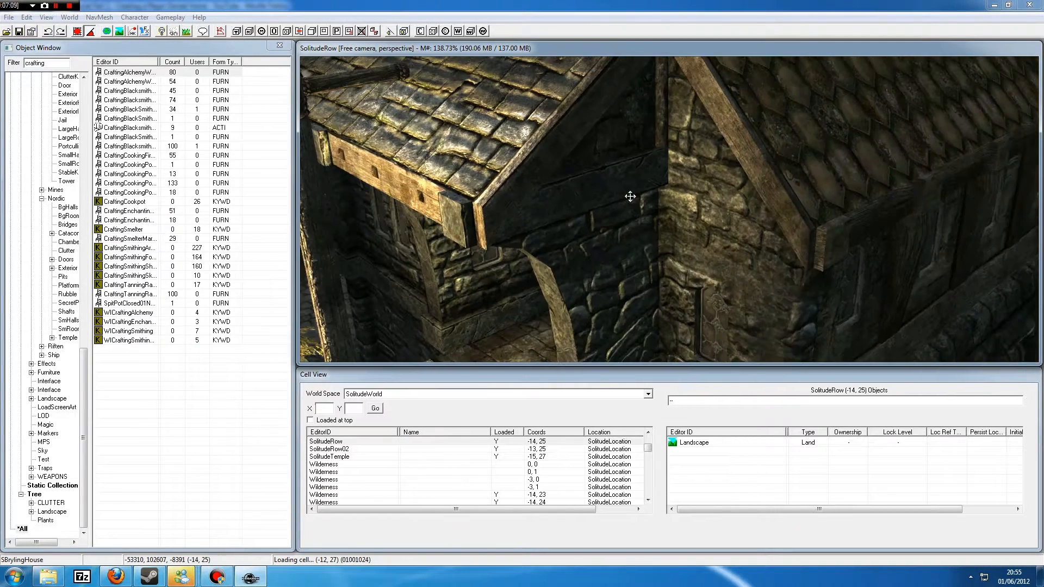
shift+middle_drag(631, 196, 712, 201)
scroll(712, 201, down, 5)
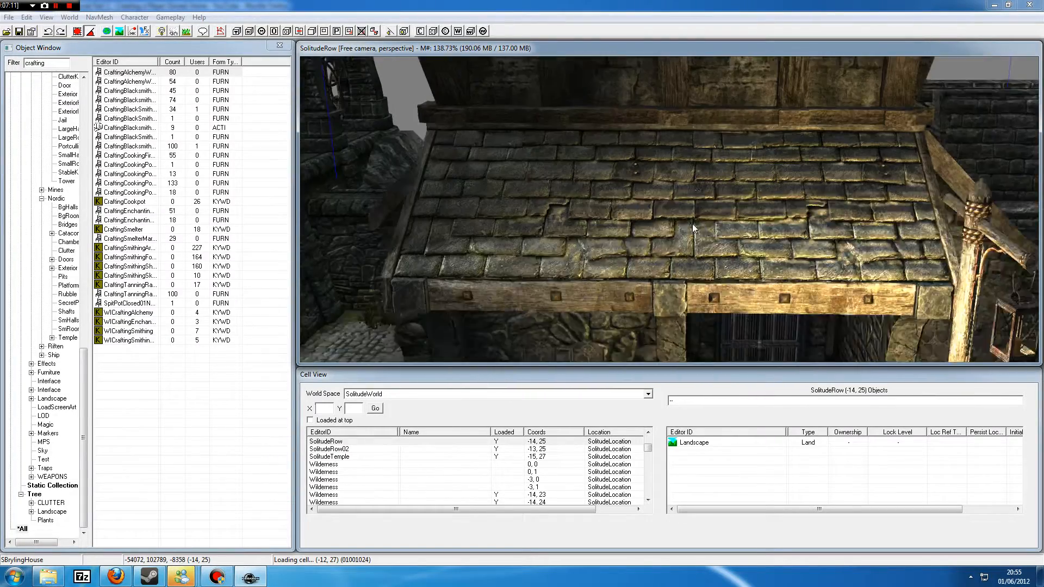
scroll(693, 179, down, 2)
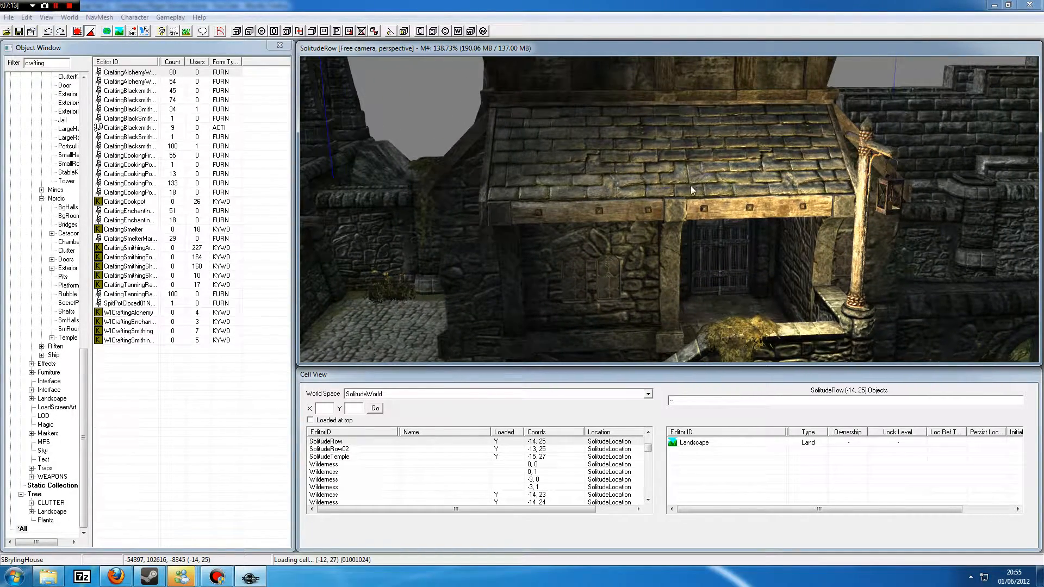
shift+middle_drag(699, 173, 671, 125)
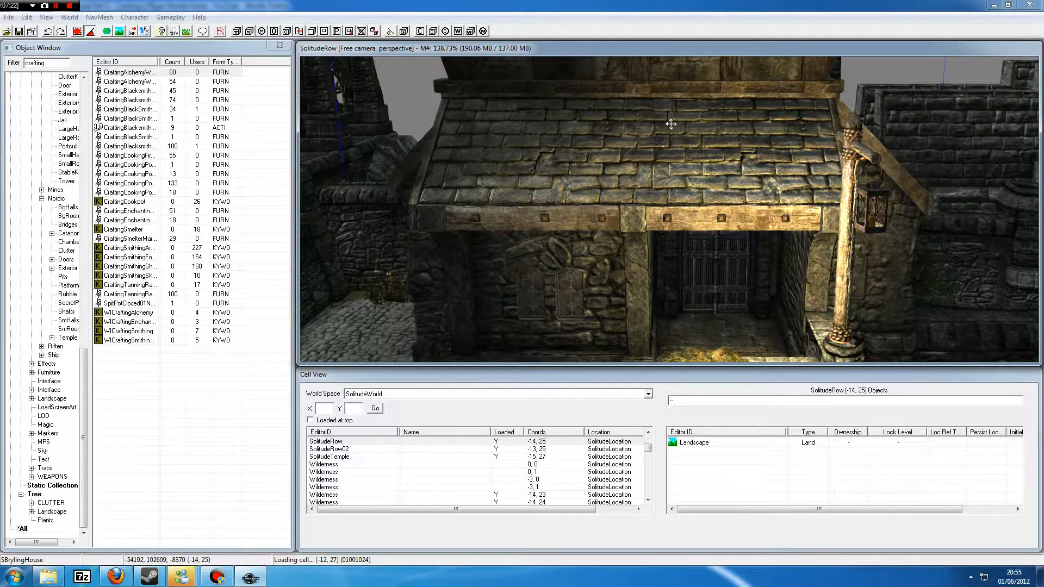
Step: Select the SBrylingHouse exterior together with its front door and copy both
shift+middle_drag(687, 205, 713, 286)
click(715, 233)
shift+middle_drag(706, 233, 698, 231)
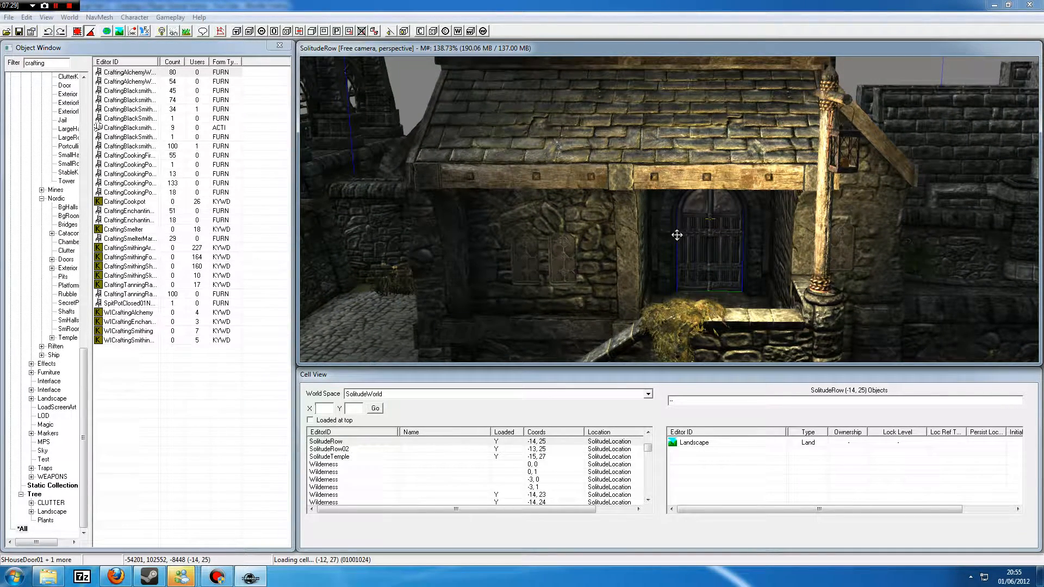
right_click(712, 228)
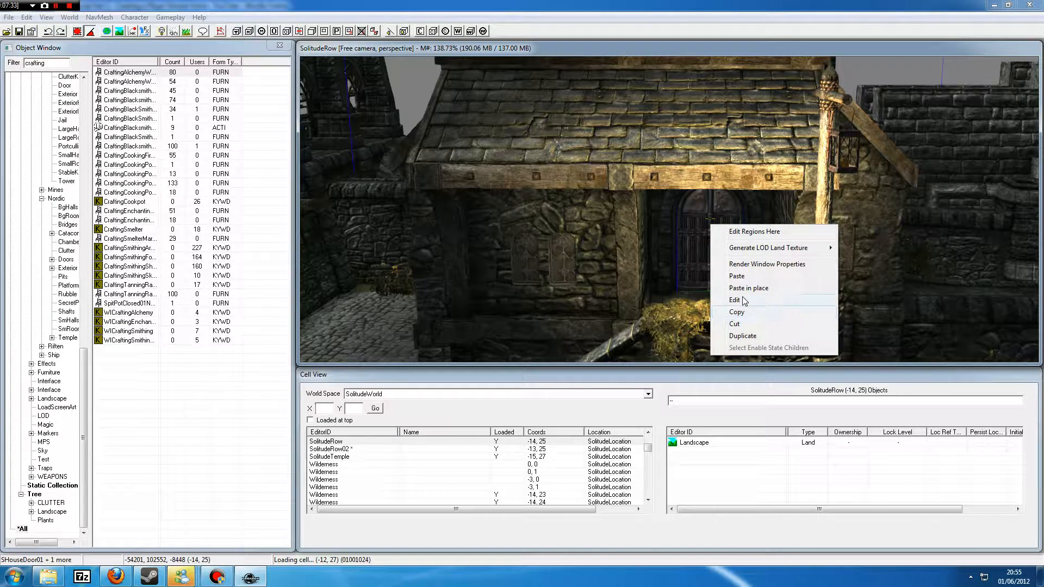
click(744, 317)
Step: Delete the rock piles RockPileL03 and RockPileM02 from the open ground beside the wall near SolitudeCastleDourDistrict01
shift+middle_drag(664, 219, 638, 110)
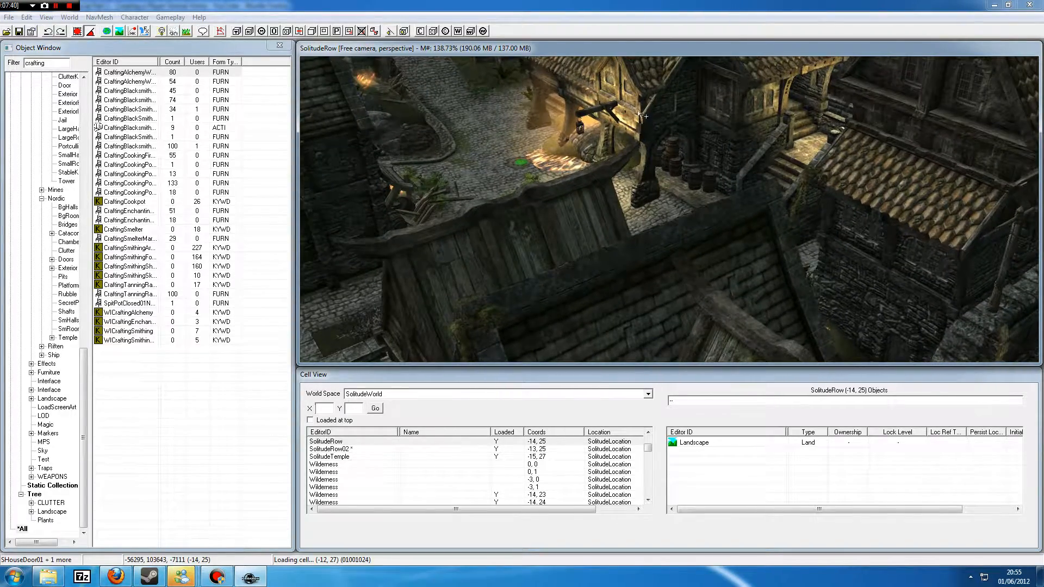
middle_drag(674, 161, 651, 261)
key(Delete)
click(670, 233)
key(Delete)
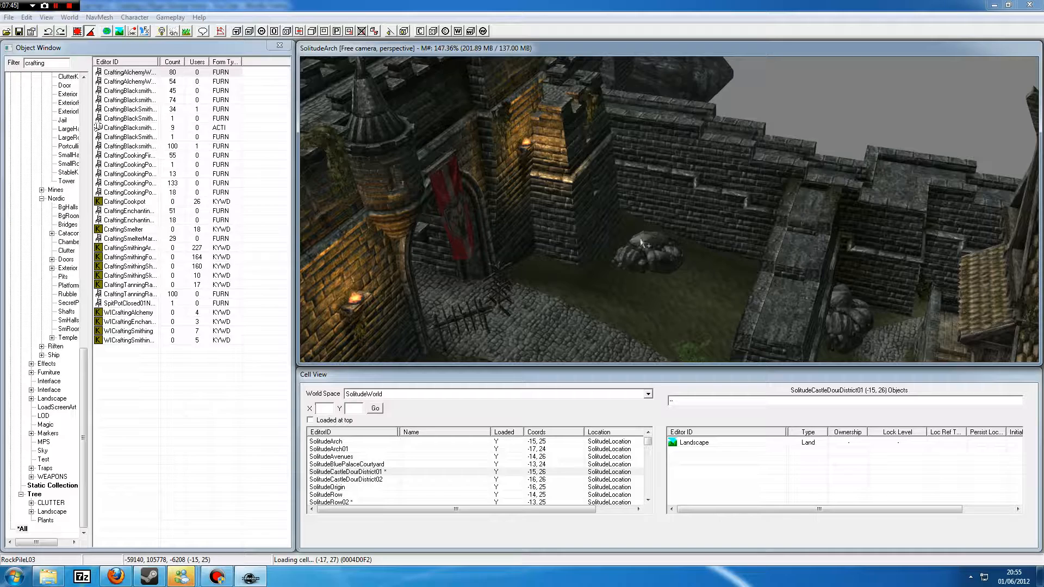
Step: Paste the copied house and door onto the cleared ground and position them against the wall beside the cobbled street
scroll(644, 248, up, 5)
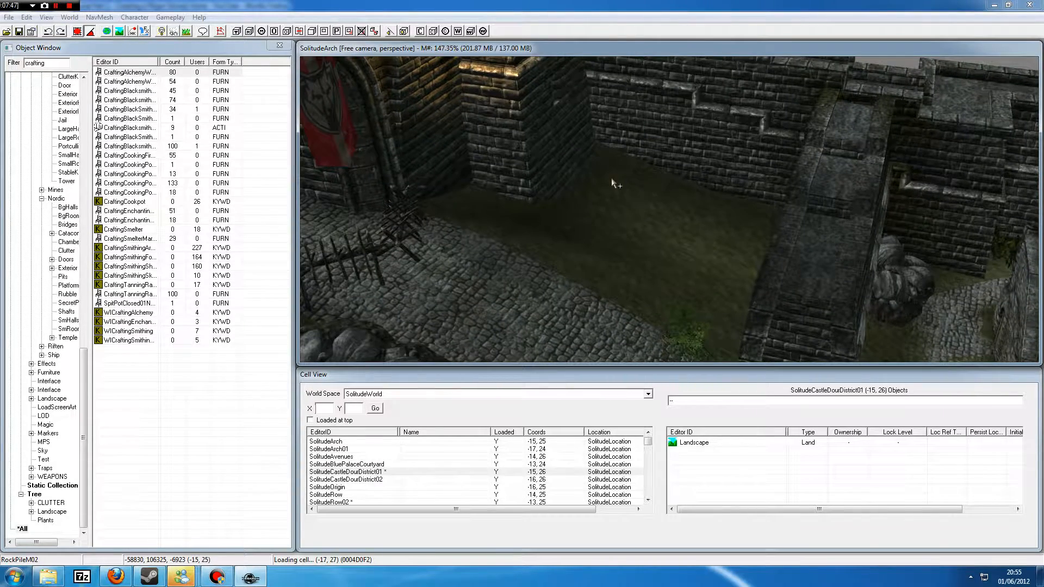
right_click(615, 181)
click(646, 232)
middle_drag(643, 205, 645, 196)
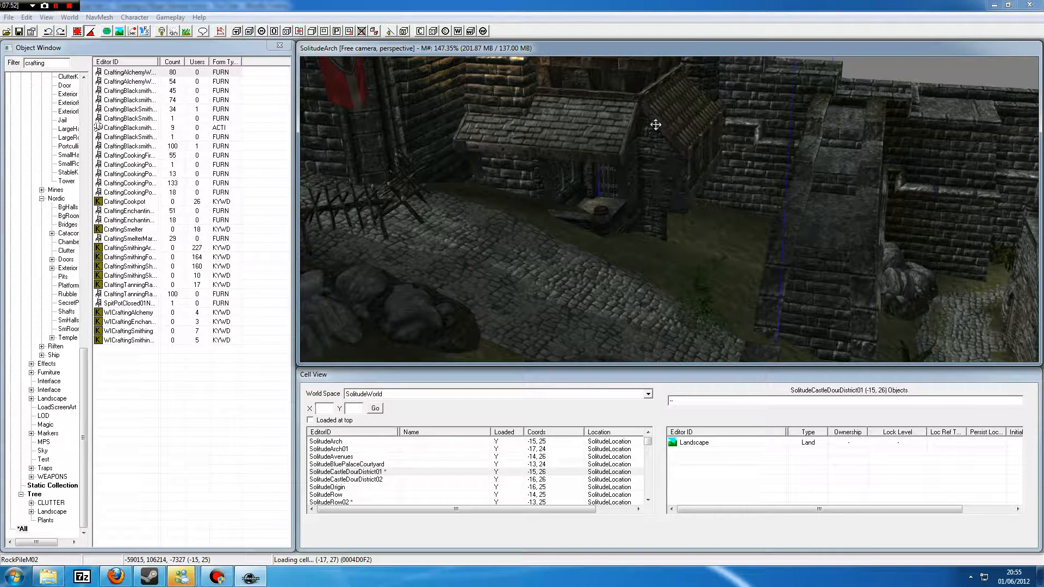
drag(615, 135, 704, 145)
scroll(706, 145, up, 5)
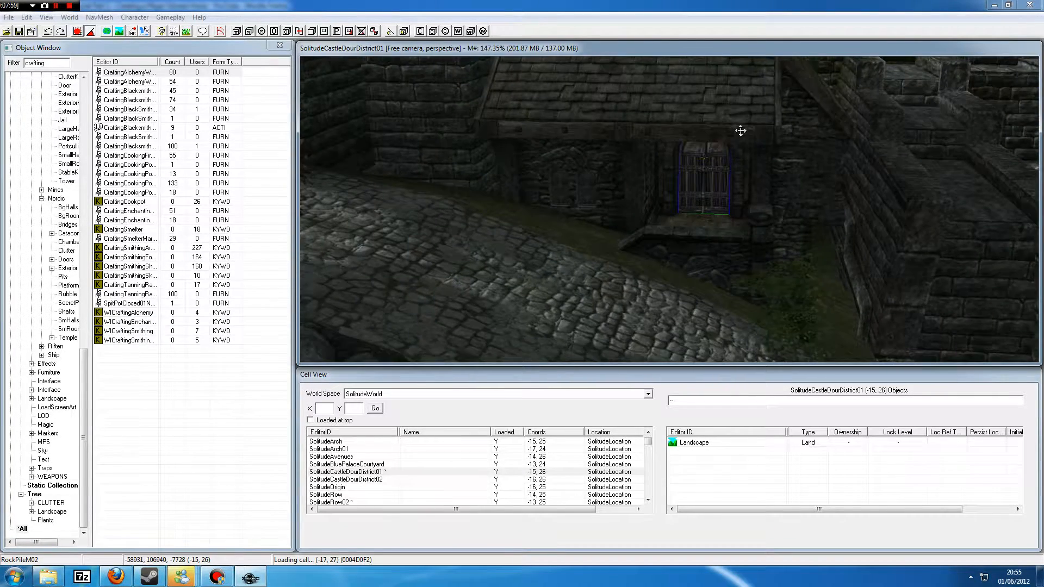
scroll(741, 131, up, 10)
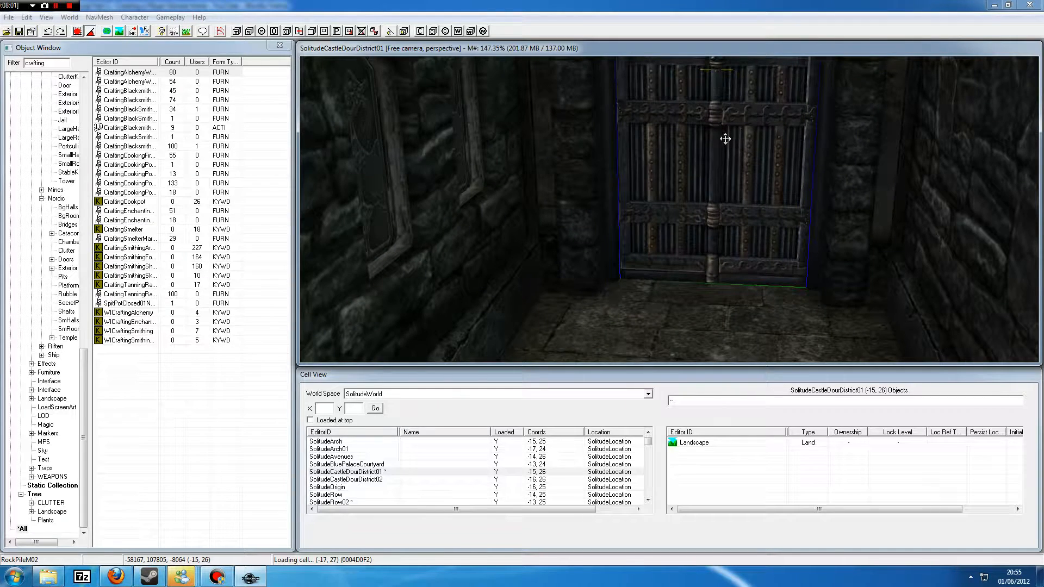
Step: Enable teleport on the pasted house's front door and link it to SHouseDoor01 in cell 0000
double_click(727, 139)
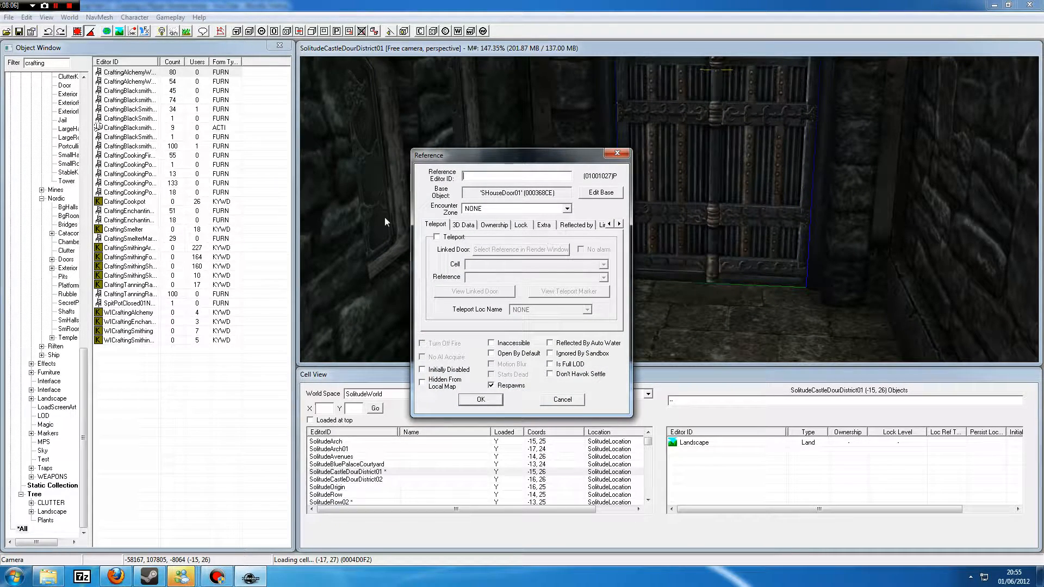
click(437, 238)
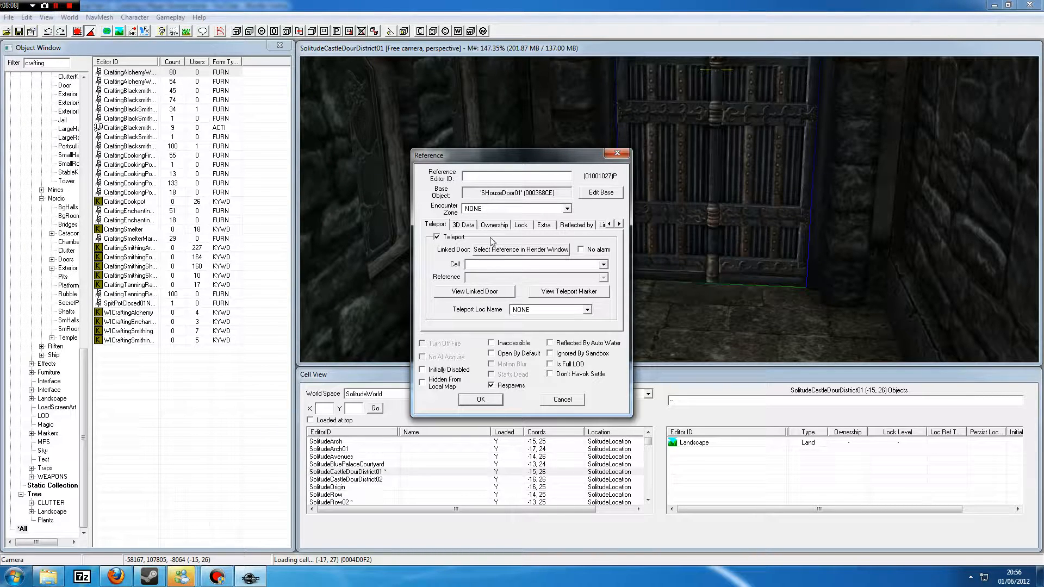
click(493, 267)
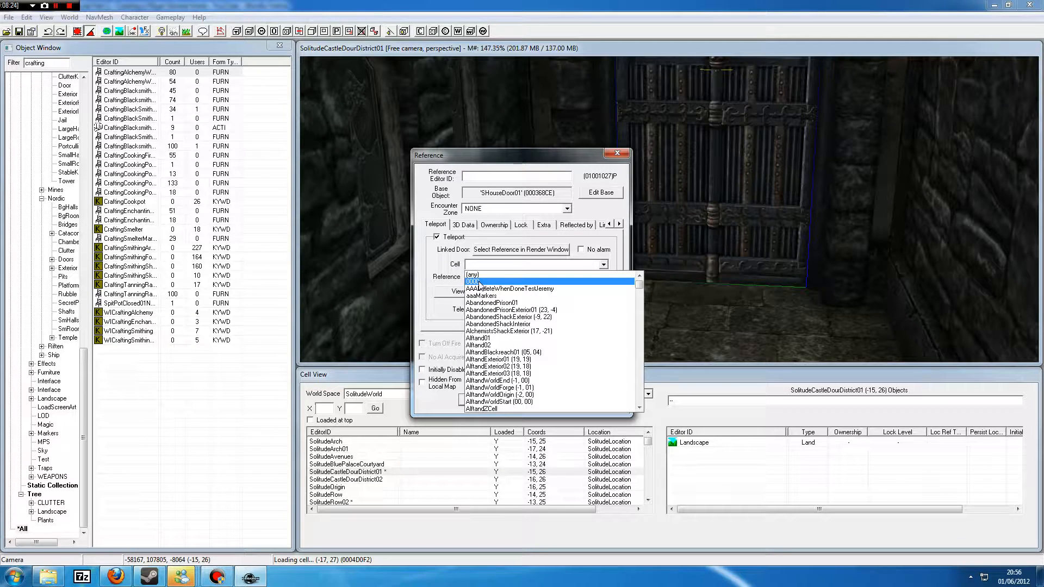
click(479, 282)
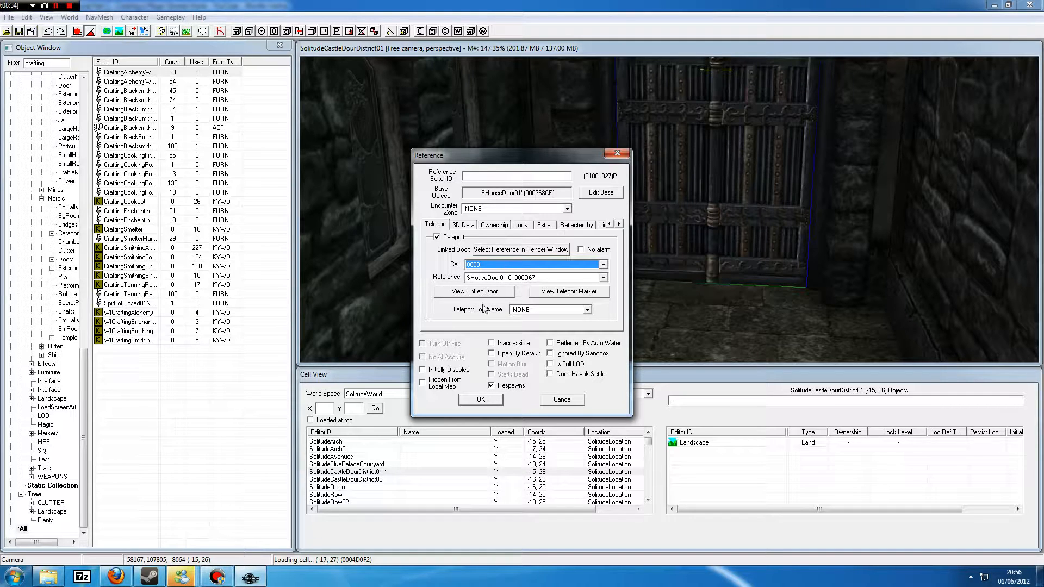
click(489, 401)
Step: Show markers, select the exterior door's new door marker, and center it on the door facing outward
scroll(647, 238, down, 5)
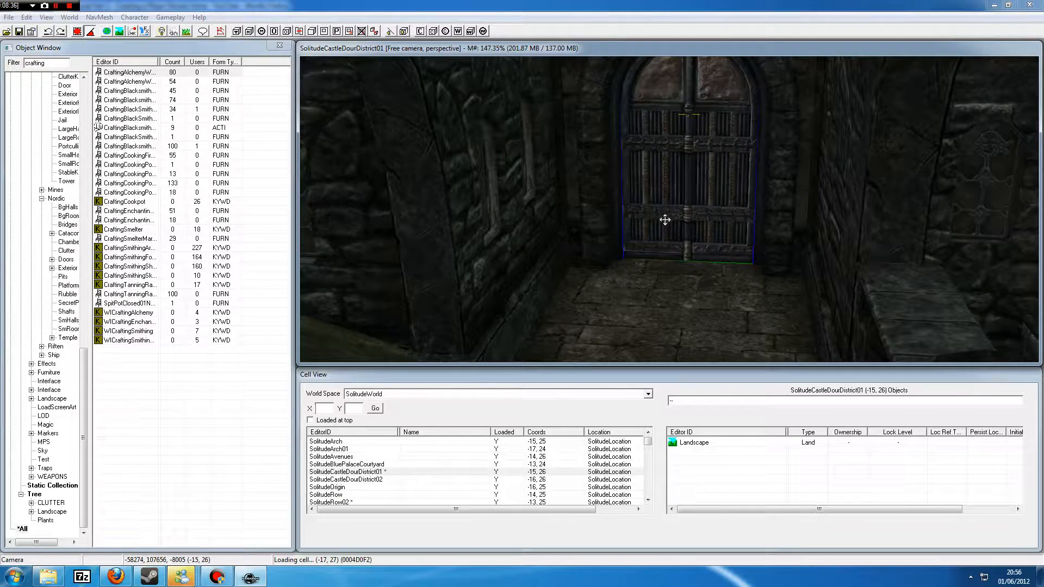
key(m)
mouse_move(716, 125)
middle_down()
mouse_move(711, 141)
mouse_move(622, 134)
mouse_move(654, 123)
mouse_move(654, 132)
middle_up()
scroll(714, 138, up, 1)
click(646, 168)
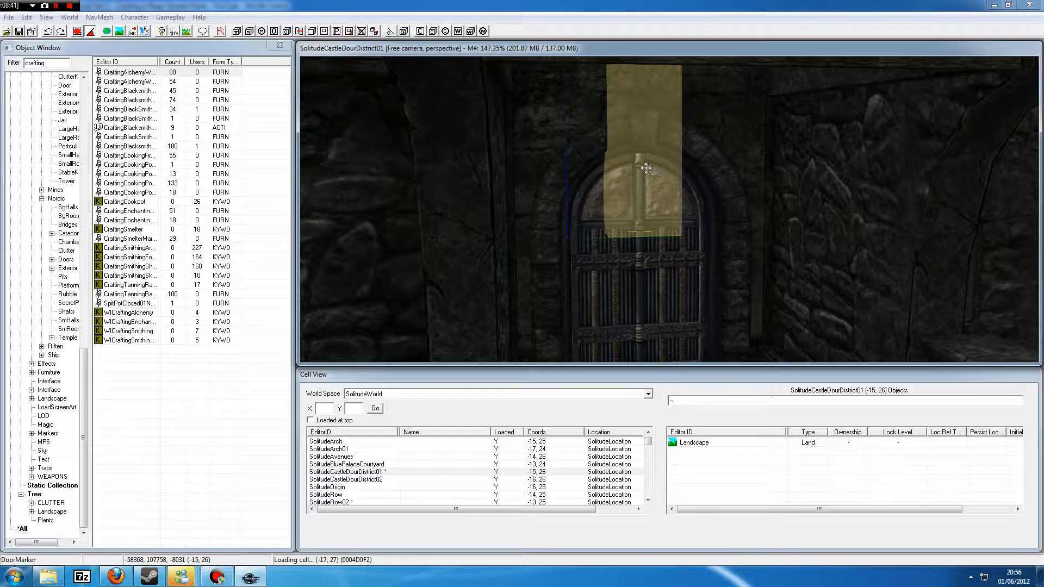
drag(642, 111, 669, 83)
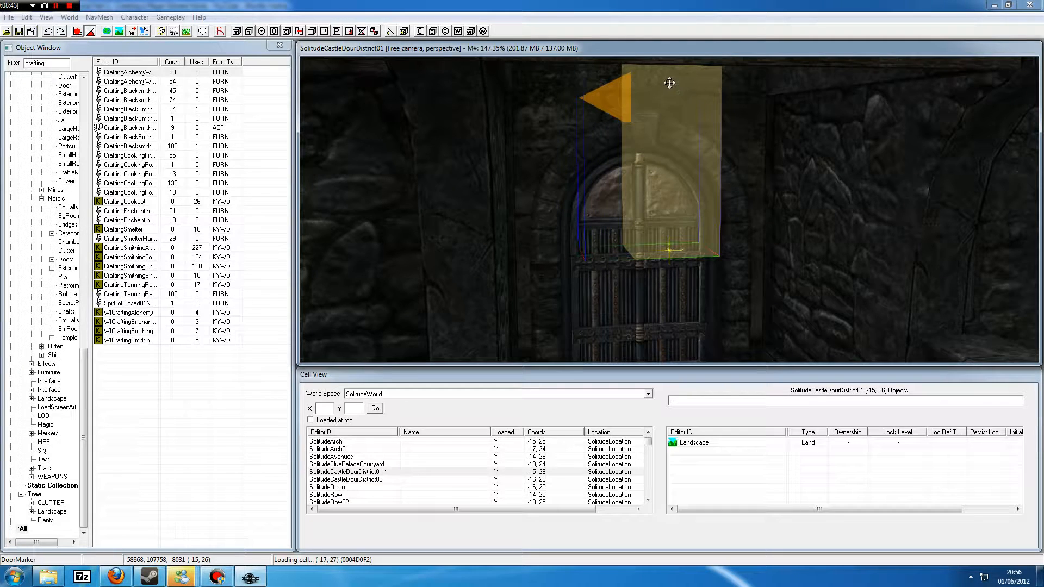
right_drag(680, 93, 668, 79)
shift+middle_drag(668, 79, 671, 128)
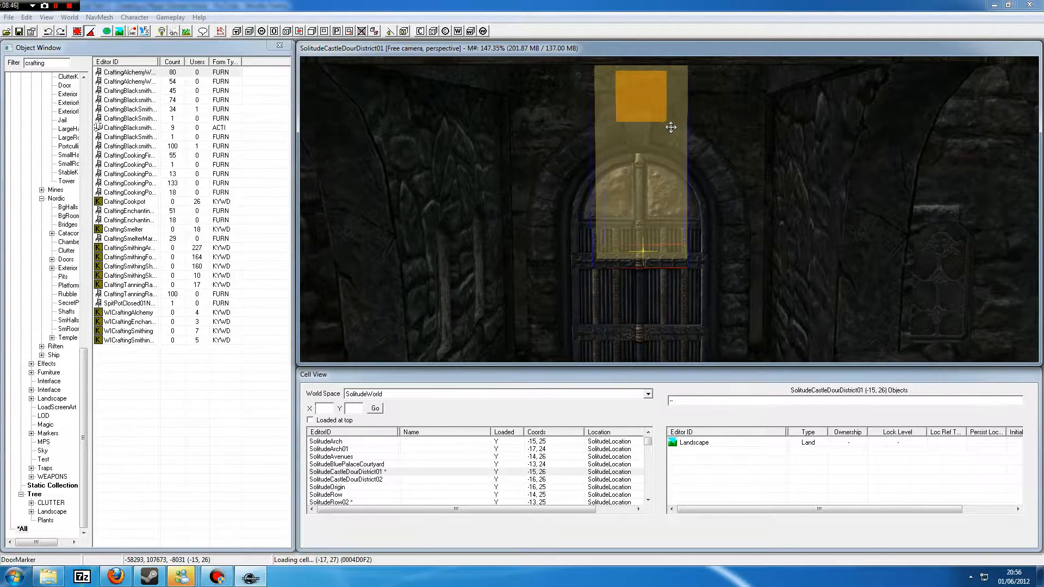
Step: Drop the exterior door marker onto the paving and align it in front of the door
drag(671, 128, 687, 136)
key(f)
key(f)
middle_drag(683, 195, 687, 175)
drag(679, 148, 668, 146)
mouse_move(669, 146)
shift+middle_down()
mouse_move(666, 161)
mouse_move(692, 164)
shift+middle_up()
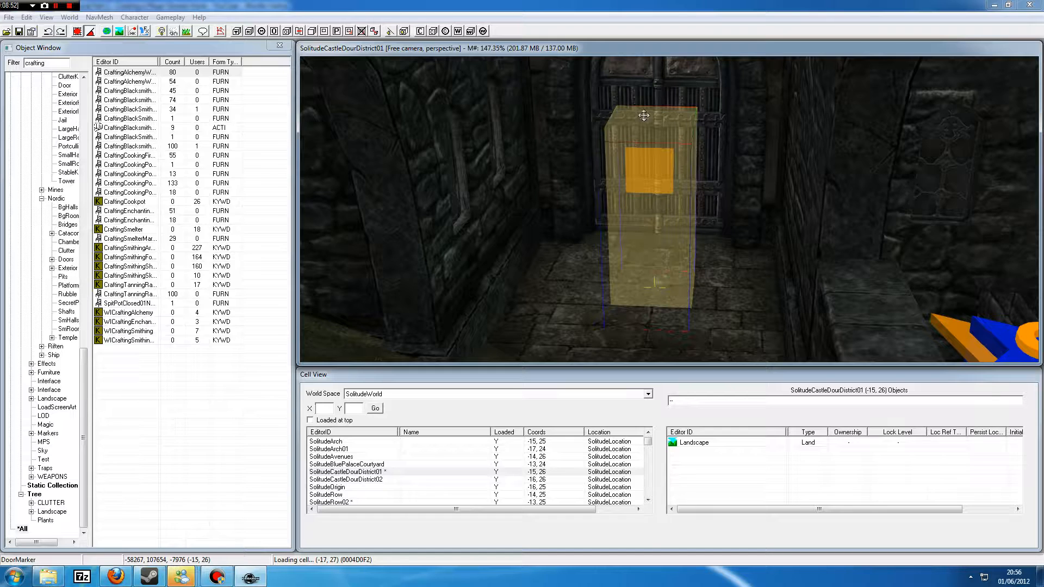
Step: Follow the door marker to the linked door in cell 0000 and move the interior door marker toward the entrance hall
double_click(657, 202)
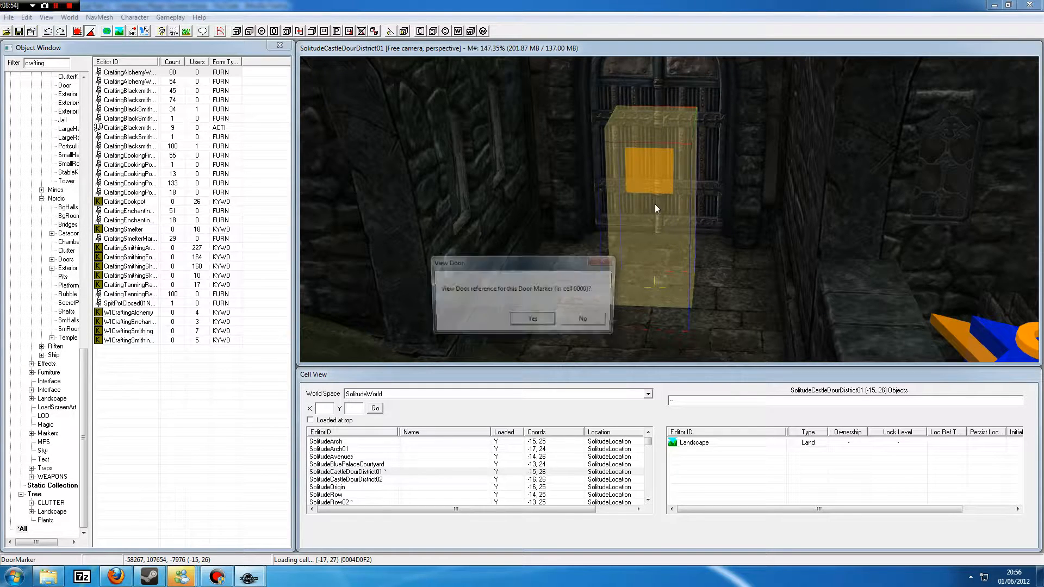
click(533, 318)
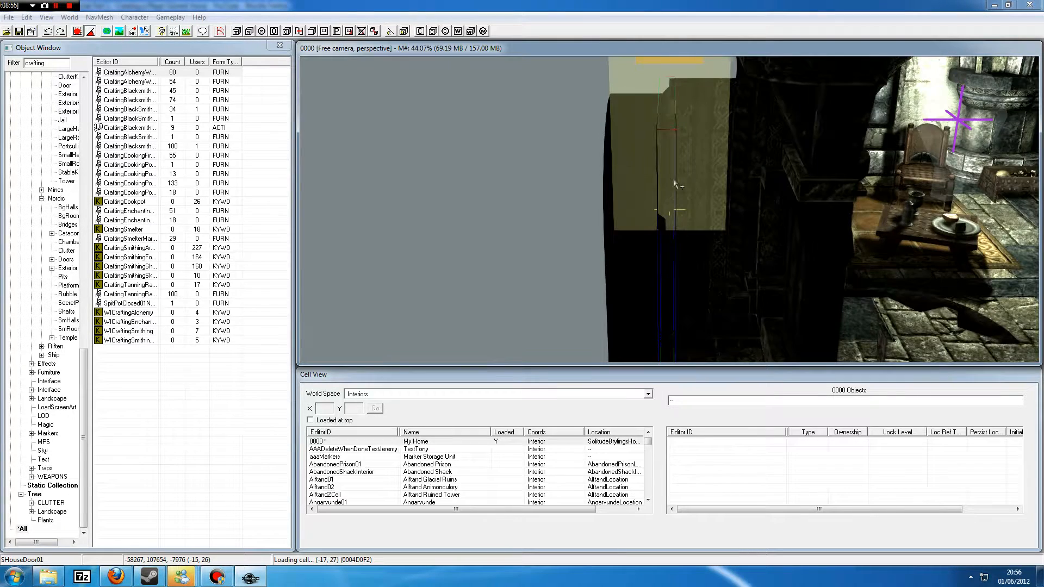
scroll(684, 165, down, 2)
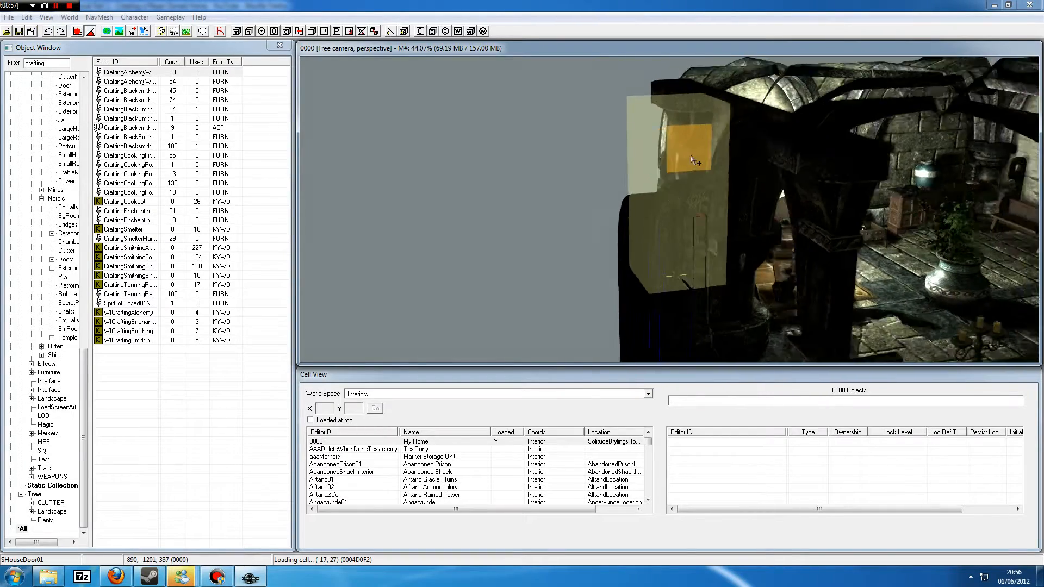
shift+middle_drag(687, 159, 725, 154)
click(691, 129)
mouse_move(677, 113)
shift+middle_down()
mouse_move(628, 118)
mouse_move(567, 85)
mouse_move(553, 105)
mouse_move(676, 139)
shift+middle_up()
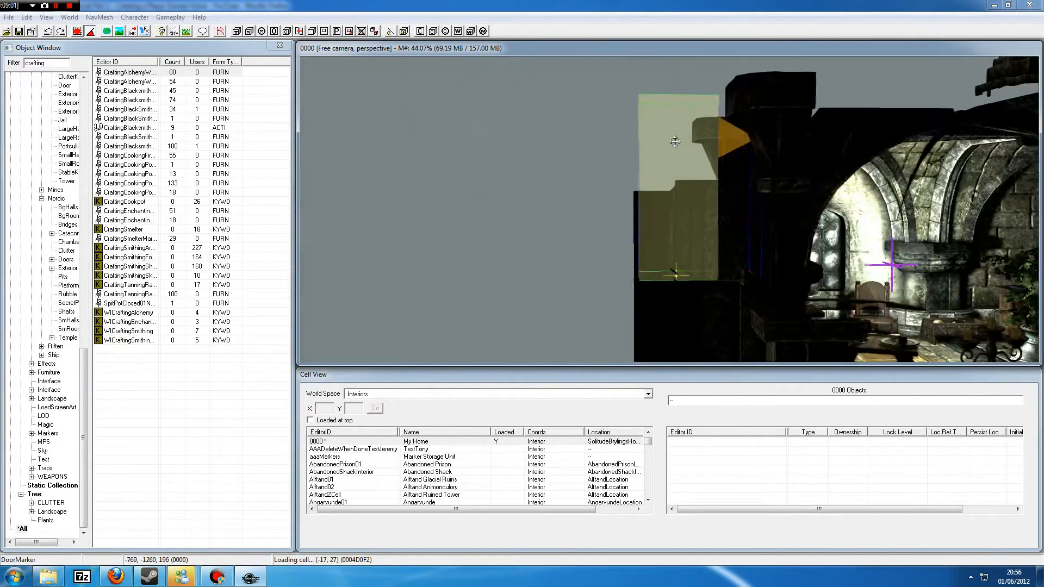
shift+middle_drag(660, 221, 708, 251)
mouse_move(519, 111)
mouse_down()
mouse_move(532, 93)
mouse_move(756, 98)
mouse_move(701, 93)
mouse_up()
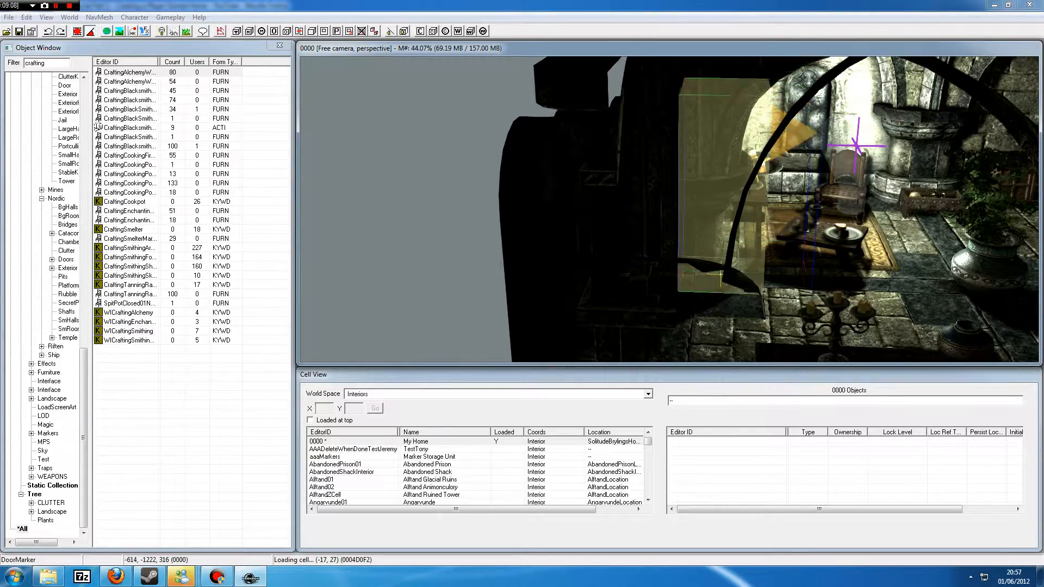
drag(695, 147, 685, 198)
Step: Position the interior door marker just inside the entrance door and drop it onto the floor
mouse_move(686, 197)
shift+middle_down()
mouse_move(627, 205)
mouse_move(624, 188)
shift+middle_up()
scroll(627, 190, up, 2)
click(533, 154)
click(532, 154)
mouse_move(513, 160)
mouse_down()
mouse_move(625, 160)
mouse_move(650, 136)
mouse_move(627, 168)
mouse_move(647, 207)
mouse_move(647, 185)
mouse_move(648, 209)
mouse_up()
key(f)
mouse_move(672, 222)
shift+middle_down()
mouse_move(819, 223)
mouse_move(772, 207)
mouse_move(786, 201)
mouse_move(726, 197)
shift+middle_up()
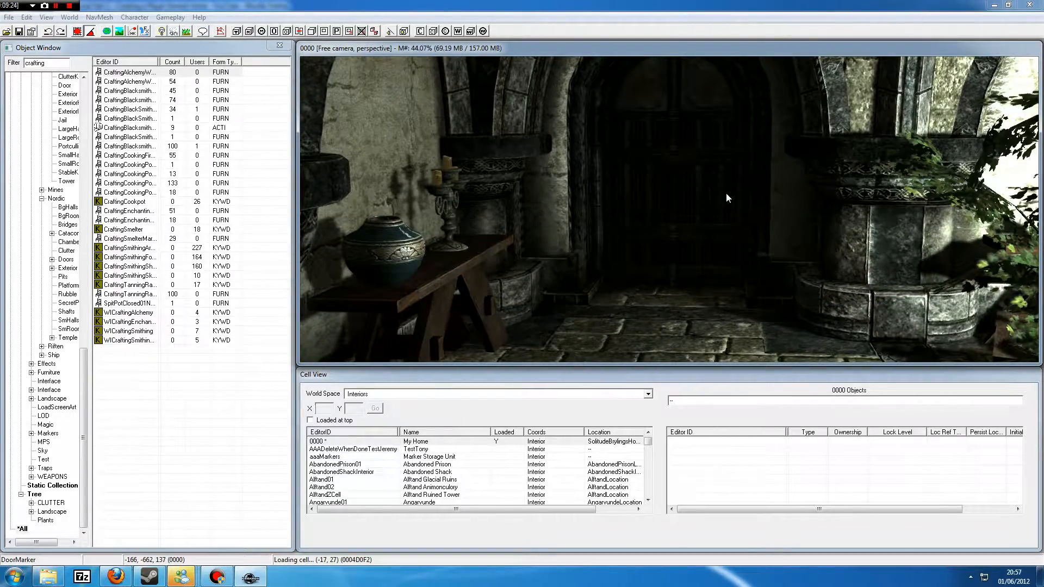
Step: Look over the home's entrance hall around the linked door
key(a)
scroll(726, 194, down, 3)
shift+middle_drag(743, 190, 662, 177)
scroll(750, 177, up, 3)
scroll(701, 165, down, 3)
scroll(701, 165, up, 1)
key(a)
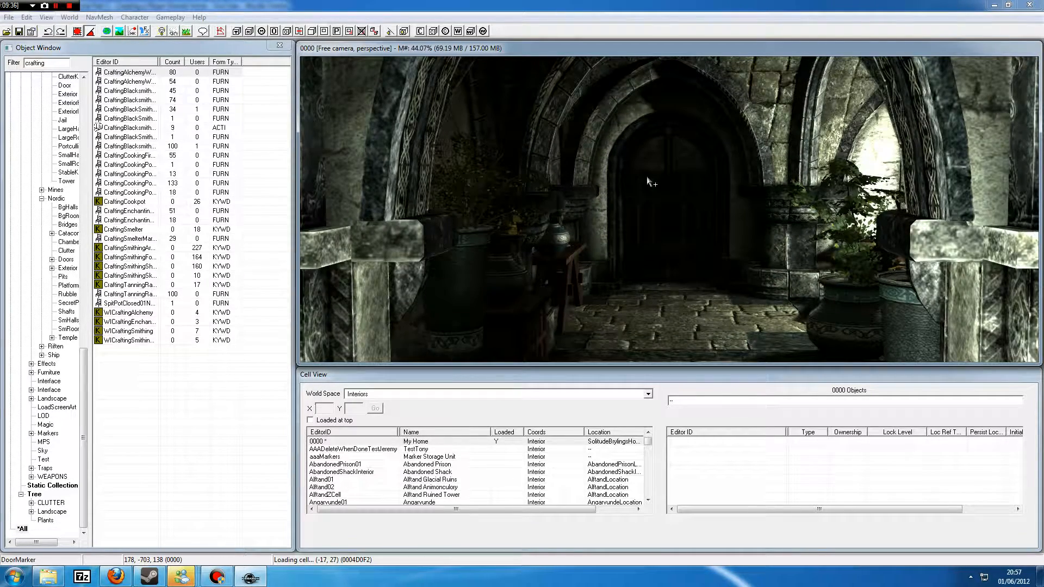